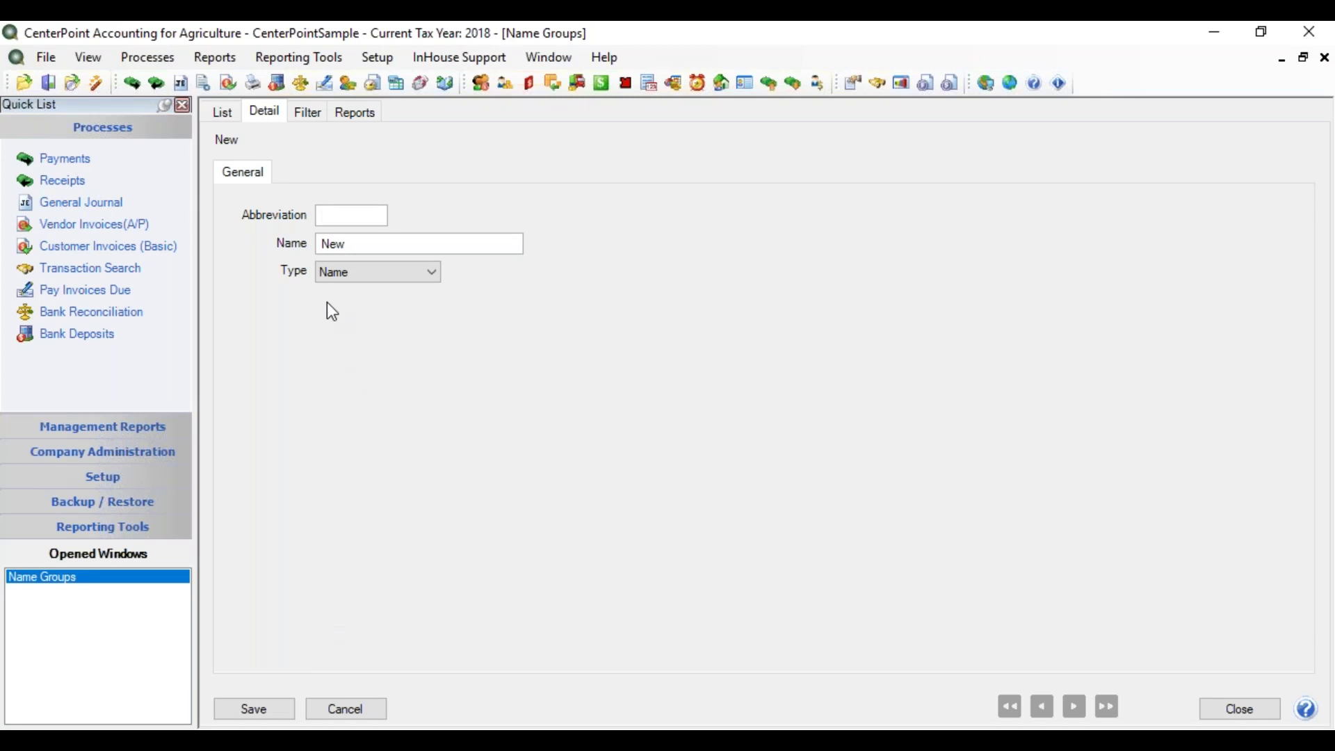
Create and save a name group with abbreviation Equipment and name Equipment Dealers.
{"action": "type", "text": "Equipment"}
{"action": "key", "text": "Tab"}
{"action": "type", "text": "Equipment Dealers"}
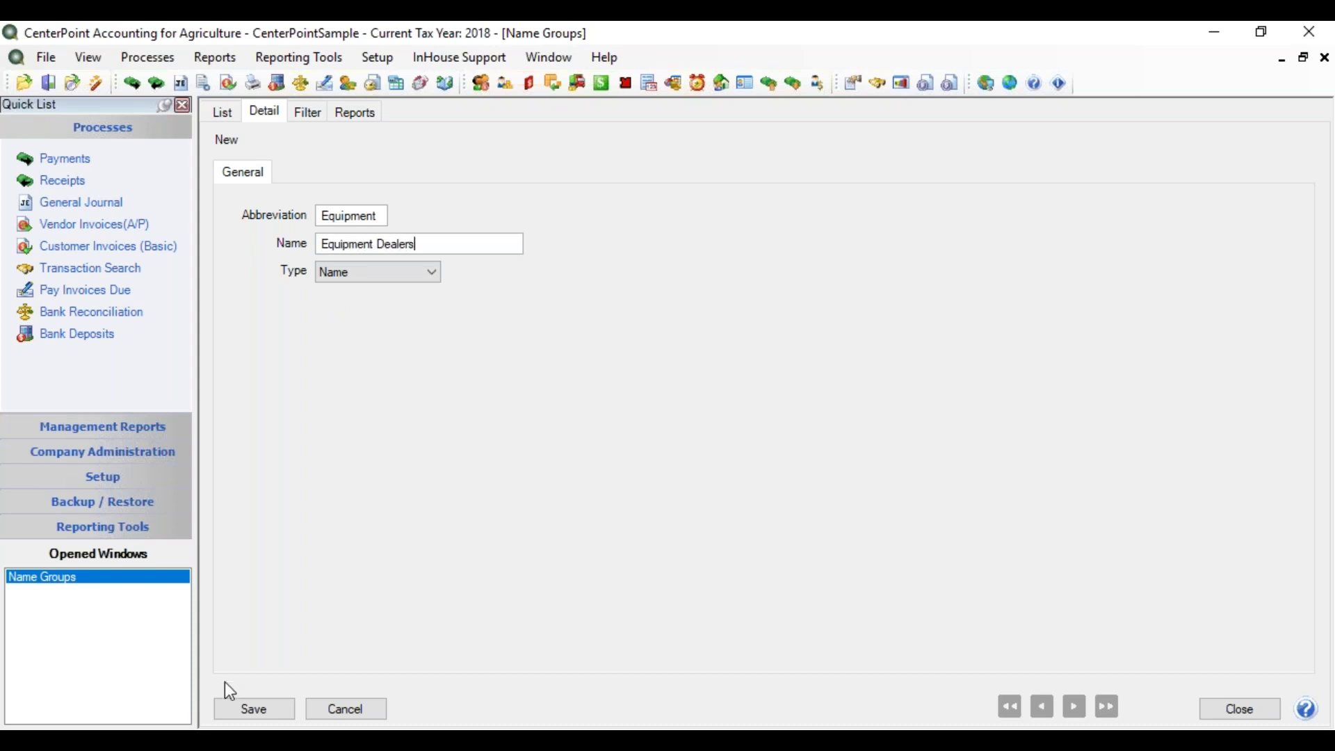
{"action": "left_click", "coordinate": [248, 704]}
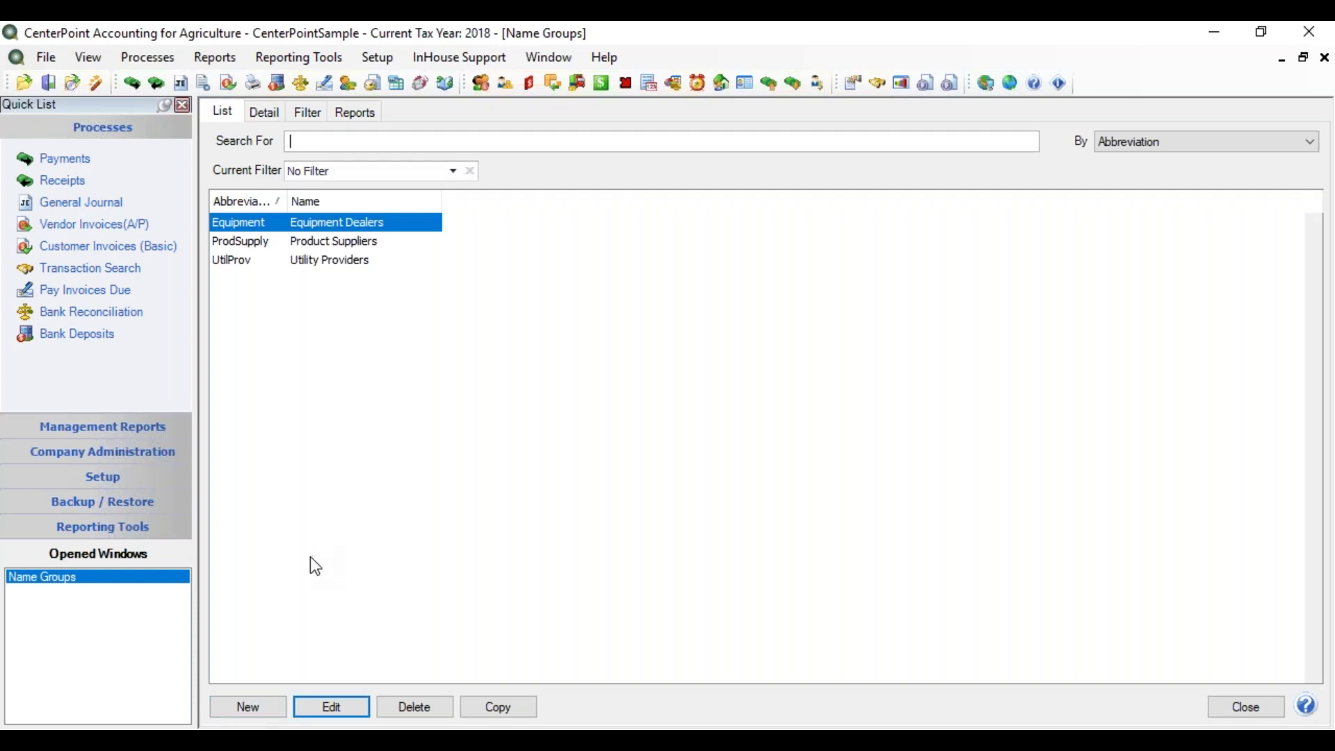
Try to delete the Product Suppliers name group.
{"action": "left_click", "coordinate": [361, 243]}
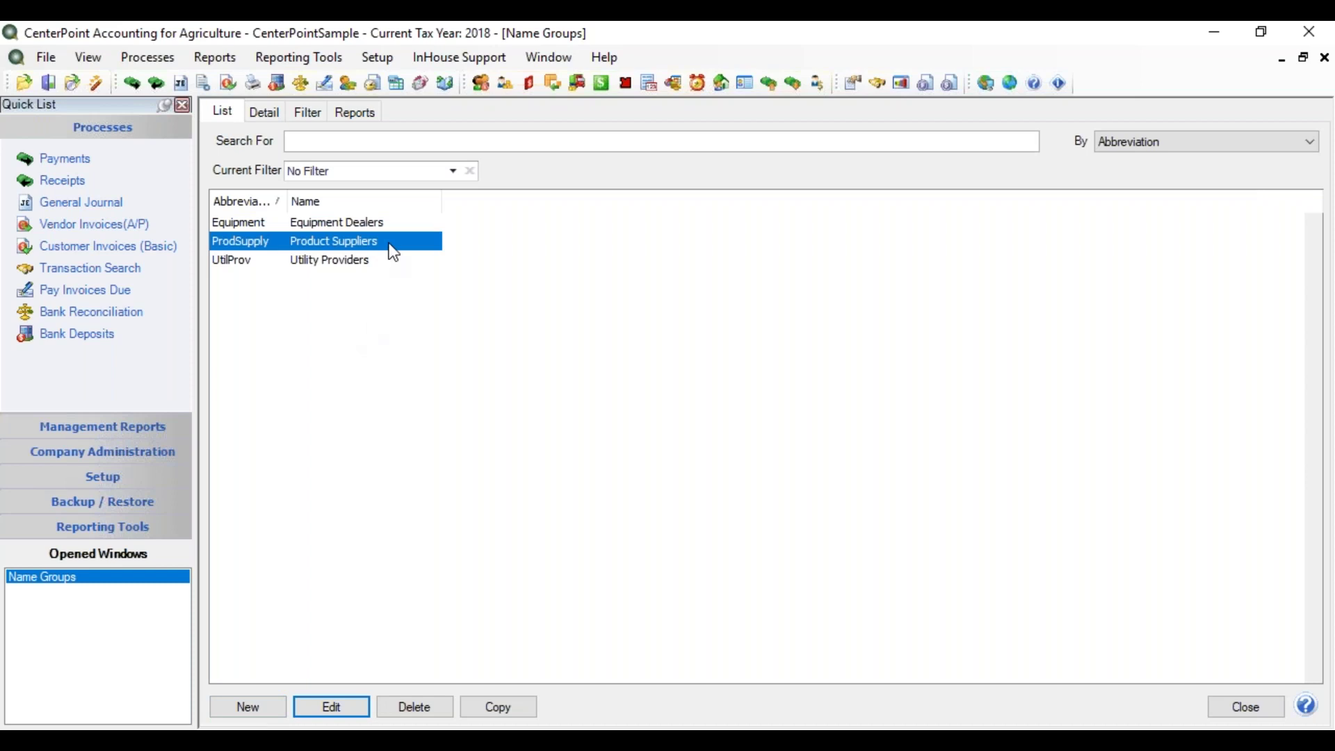
{"action": "left_click", "coordinate": [428, 707]}
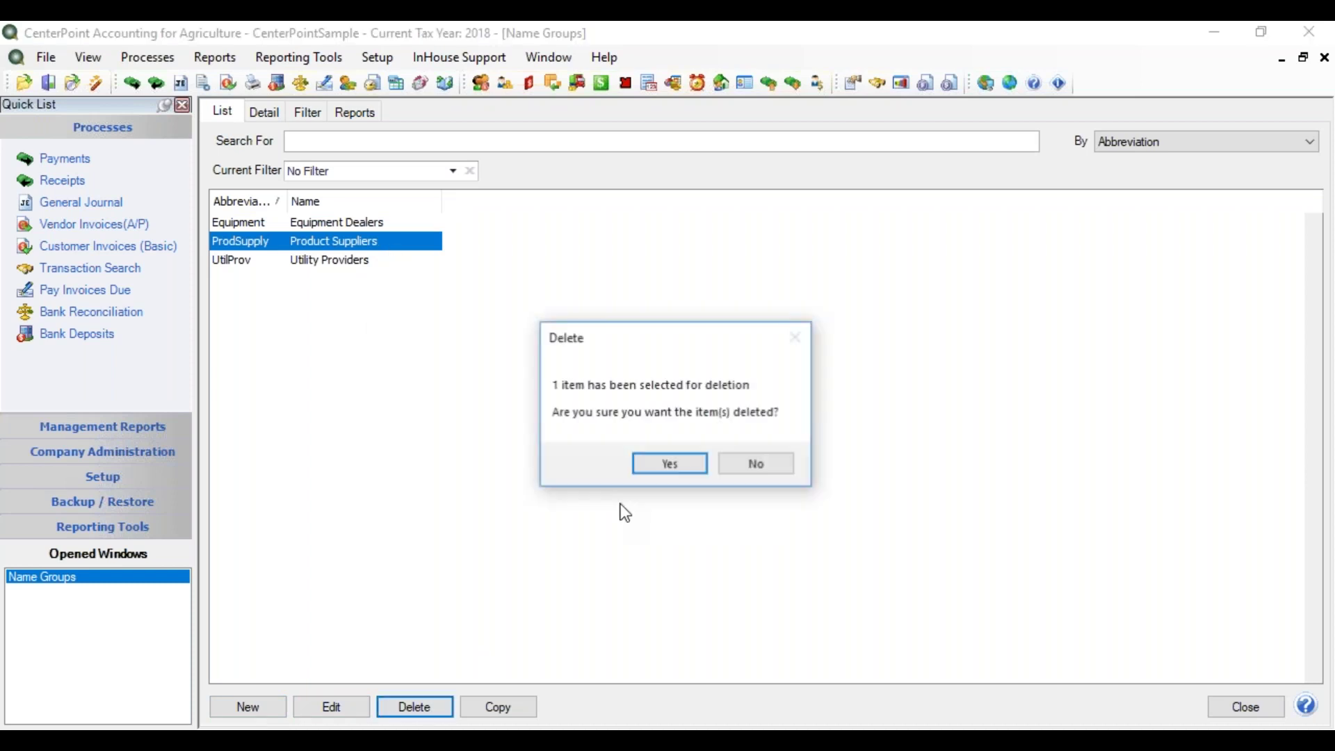
{"action": "left_click", "coordinate": [662, 466]}
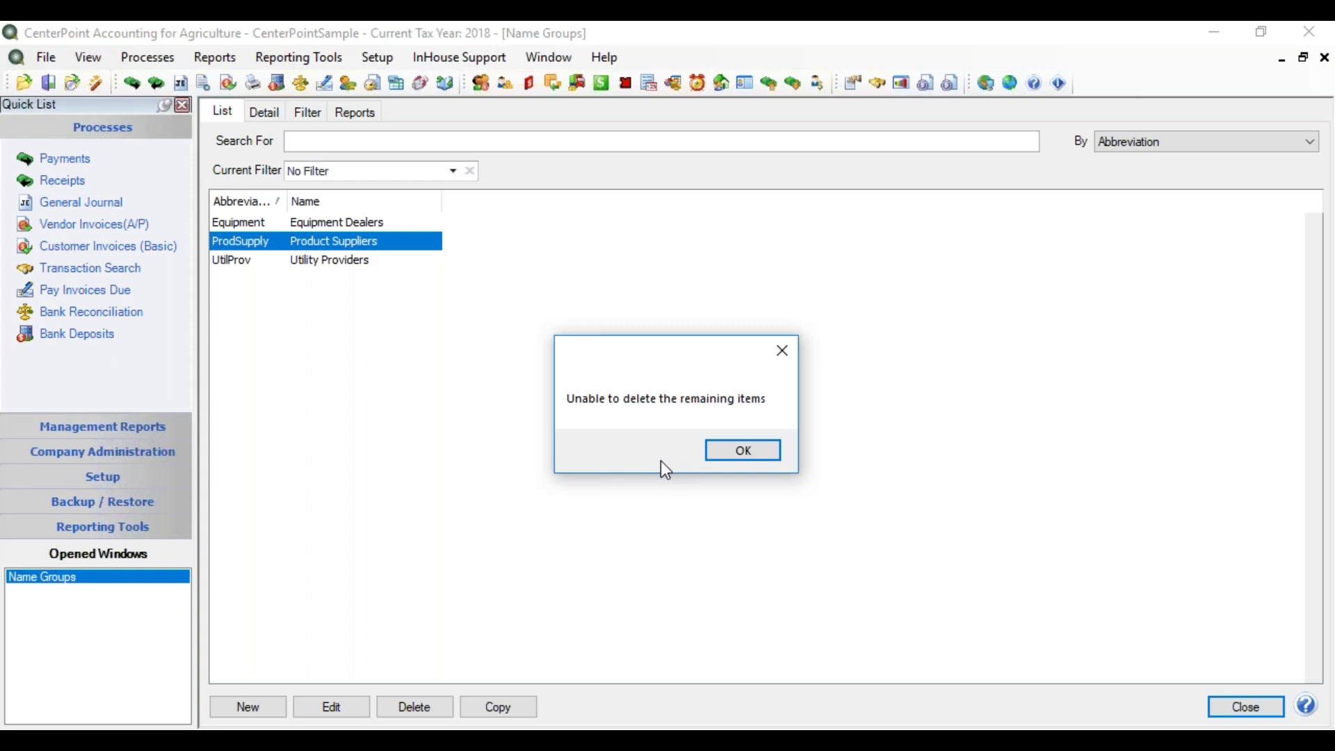
{"action": "left_click", "coordinate": [723, 450]}
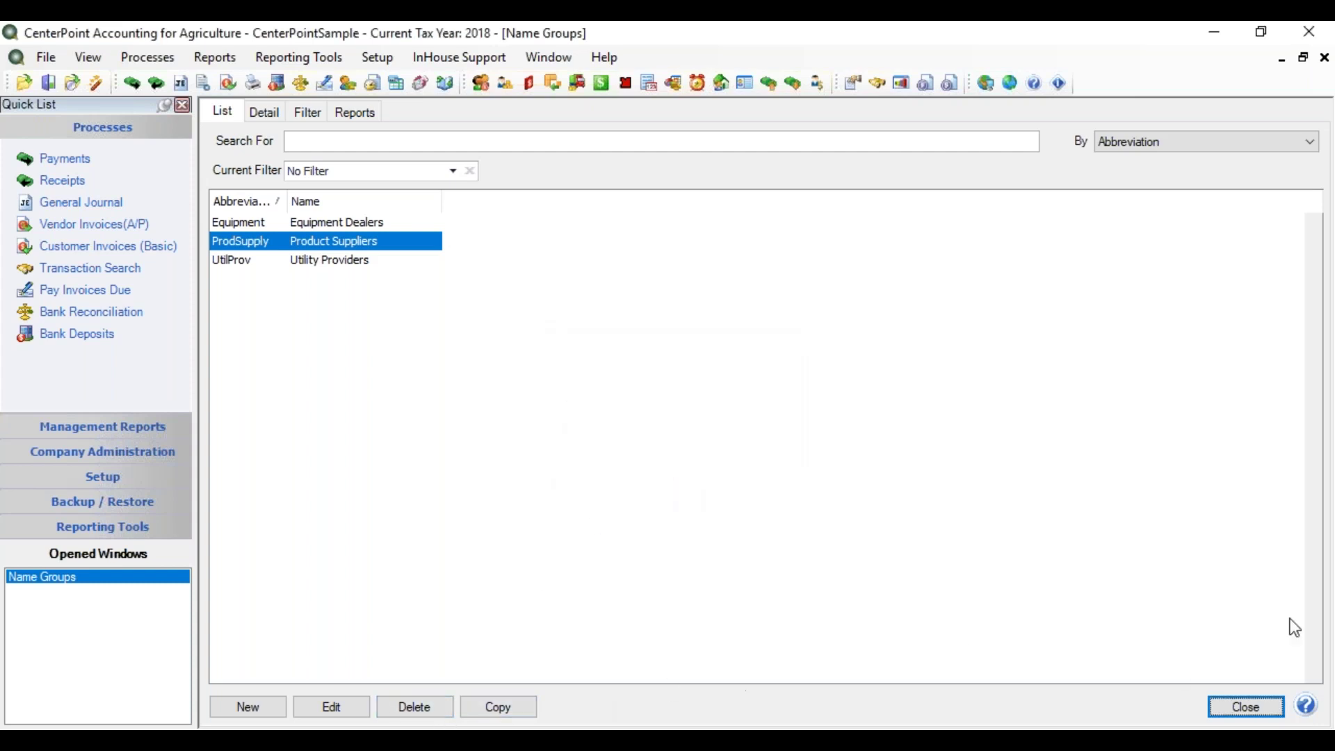
Close the name groups list, then assign the Berry Implement name record to the Equipment Dealers group and save it.
{"action": "left_click", "coordinate": [1234, 701]}
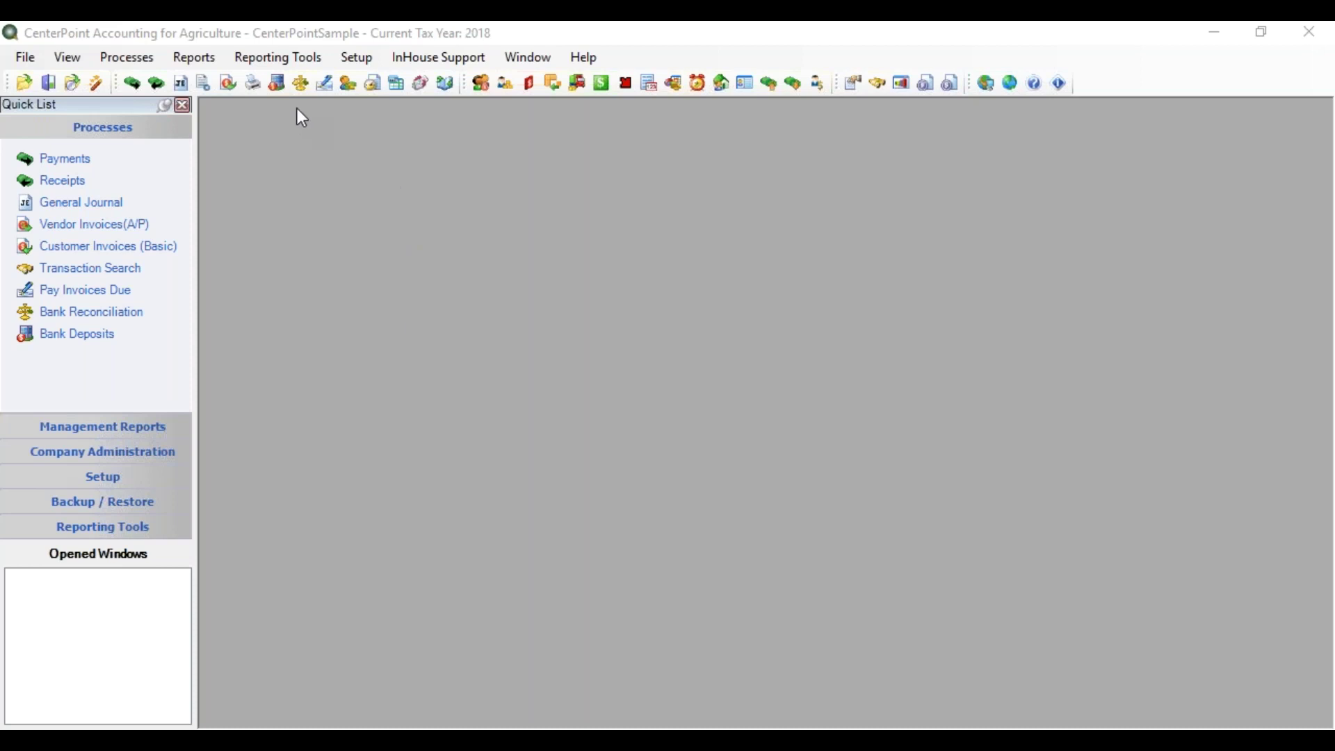
{"action": "left_click", "coordinate": [360, 60]}
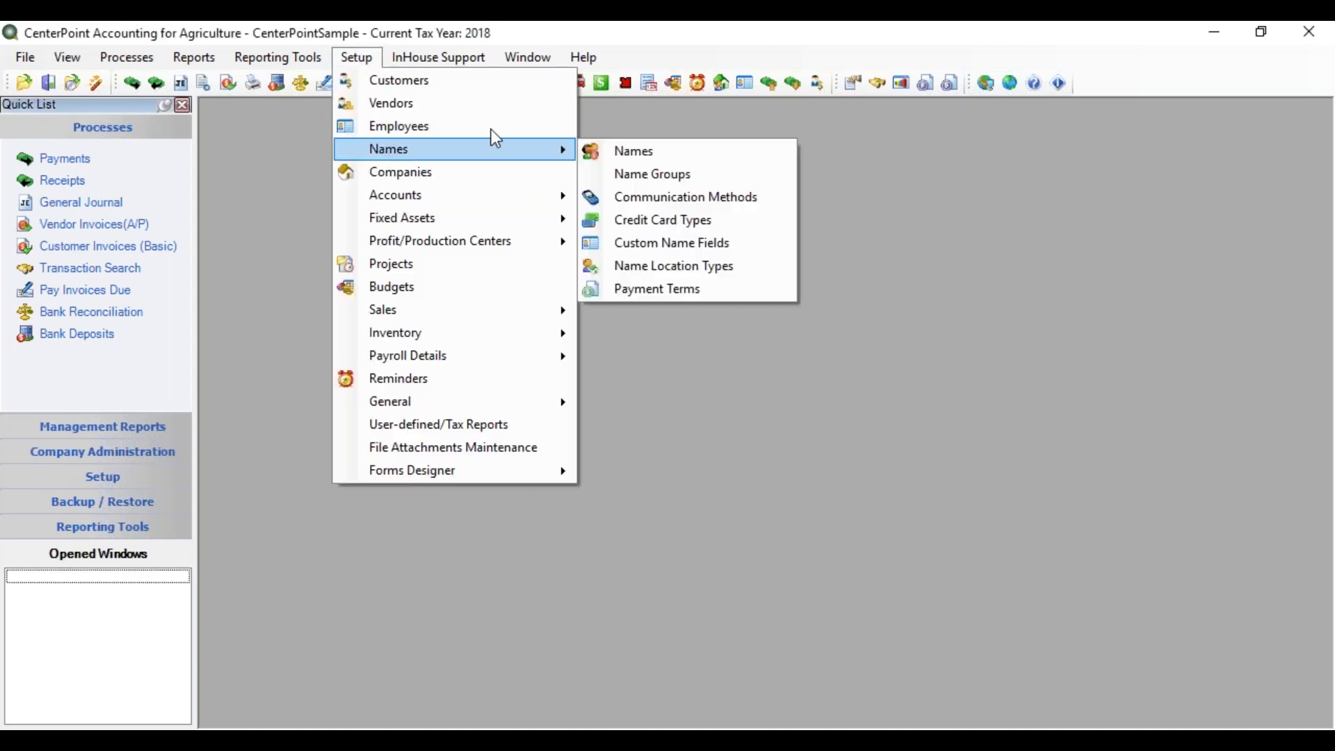
{"action": "mouse_move", "coordinate": [557, 148]}
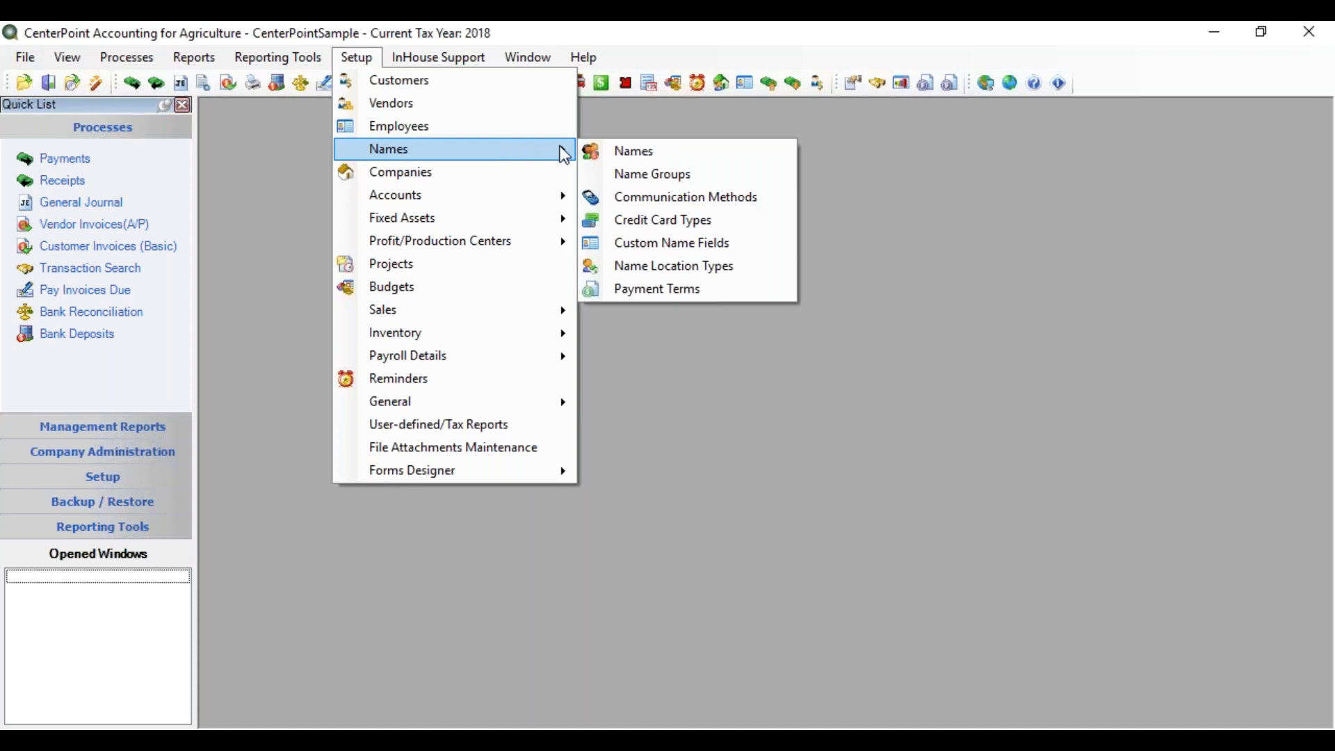
{"action": "left_click", "coordinate": [624, 149]}
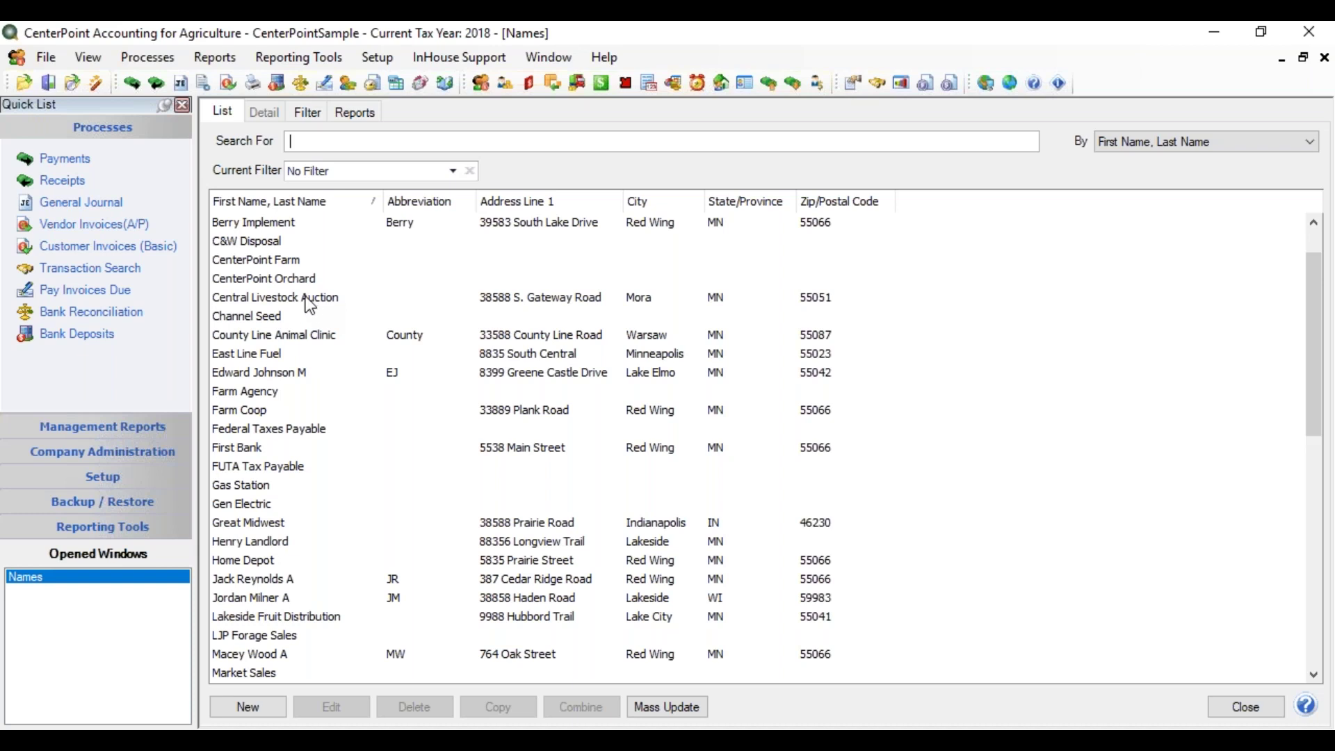
{"action": "left_click", "coordinate": [284, 229]}
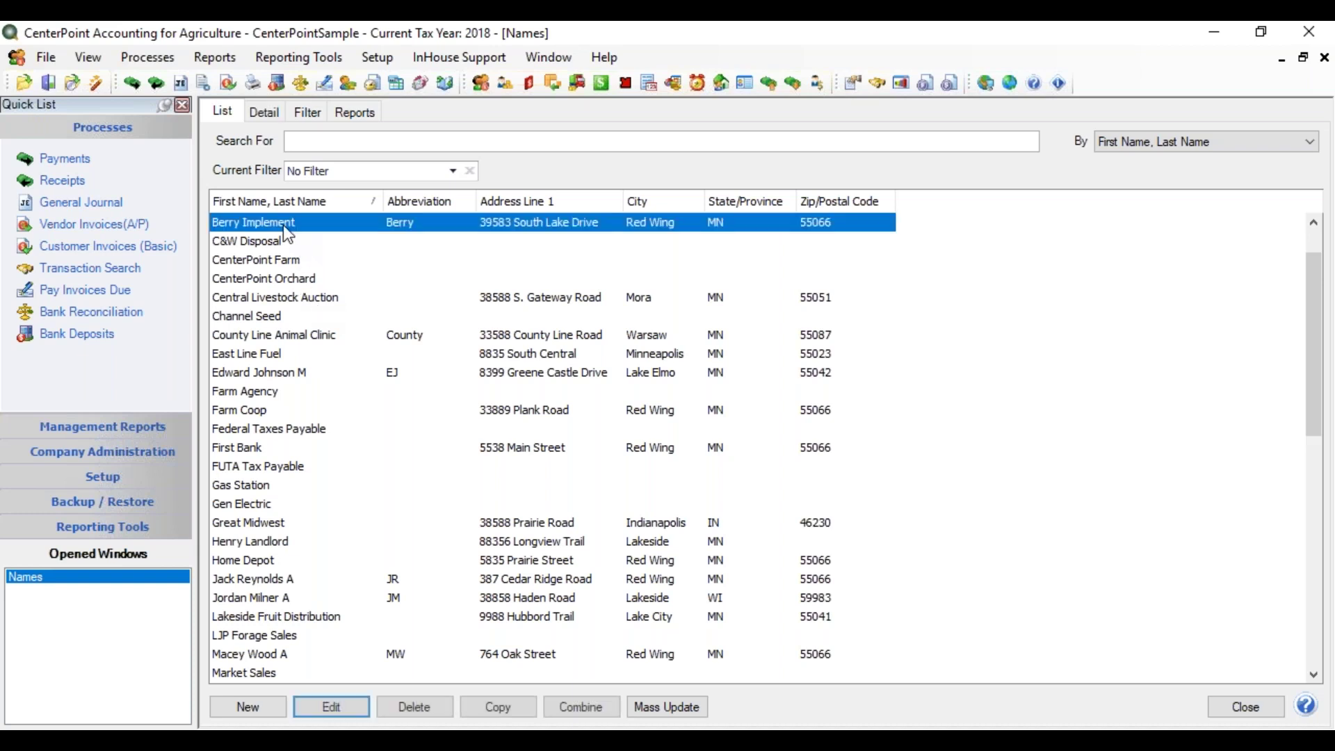
{"action": "left_click", "coordinate": [265, 114]}
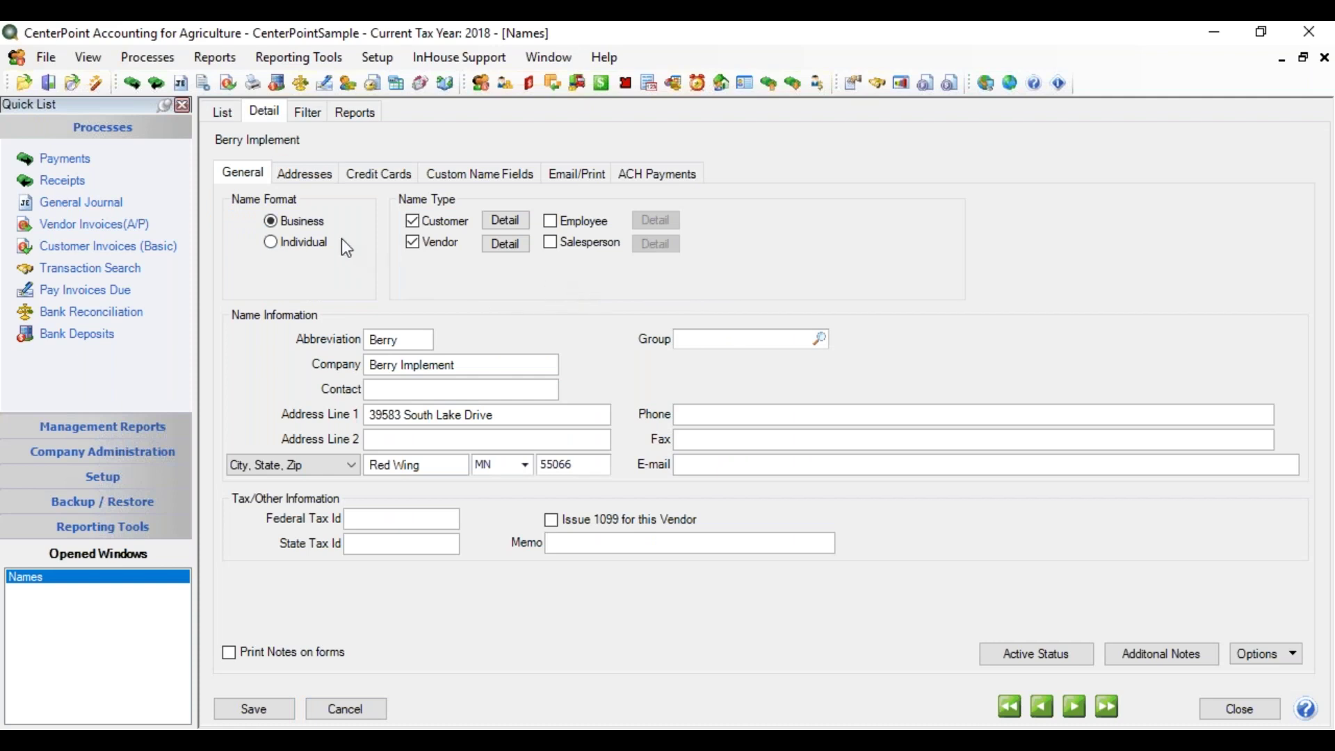
{"action": "left_click", "coordinate": [819, 340]}
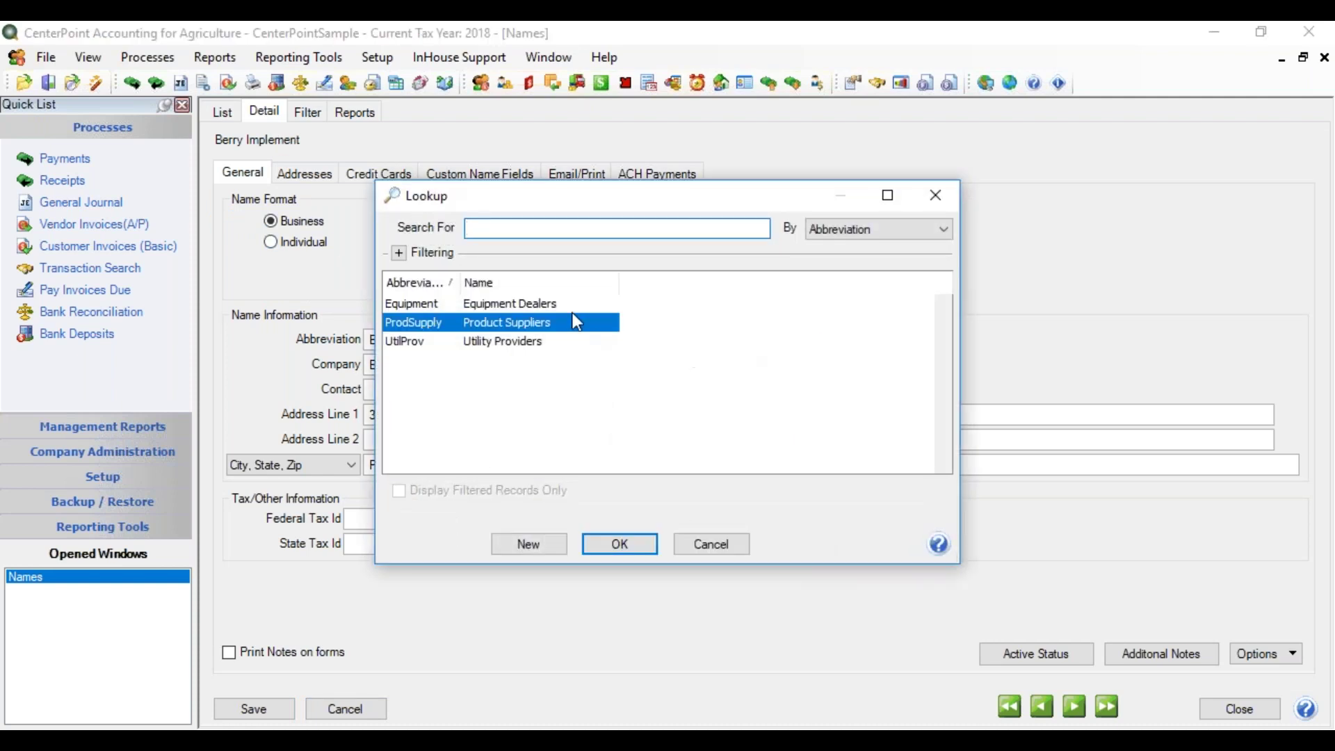
{"action": "double_click", "coordinate": [556, 304]}
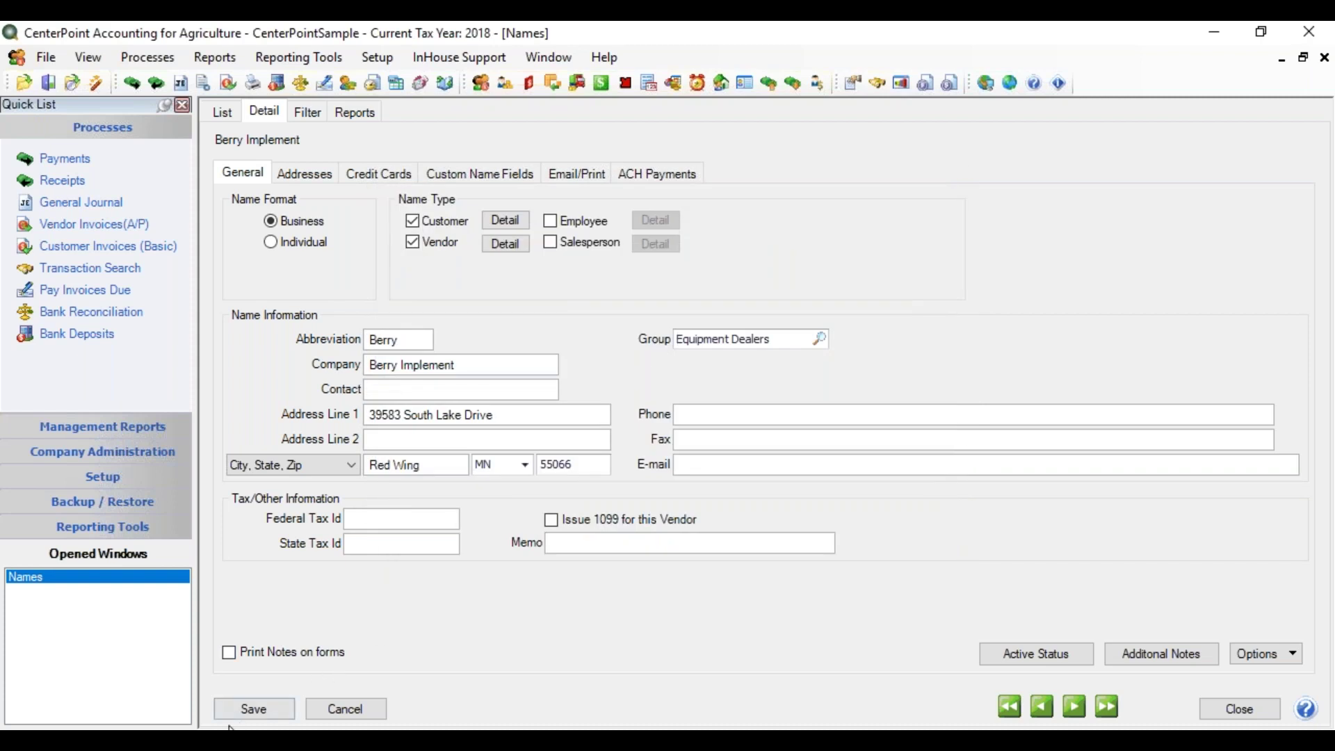
{"action": "left_click", "coordinate": [253, 708]}
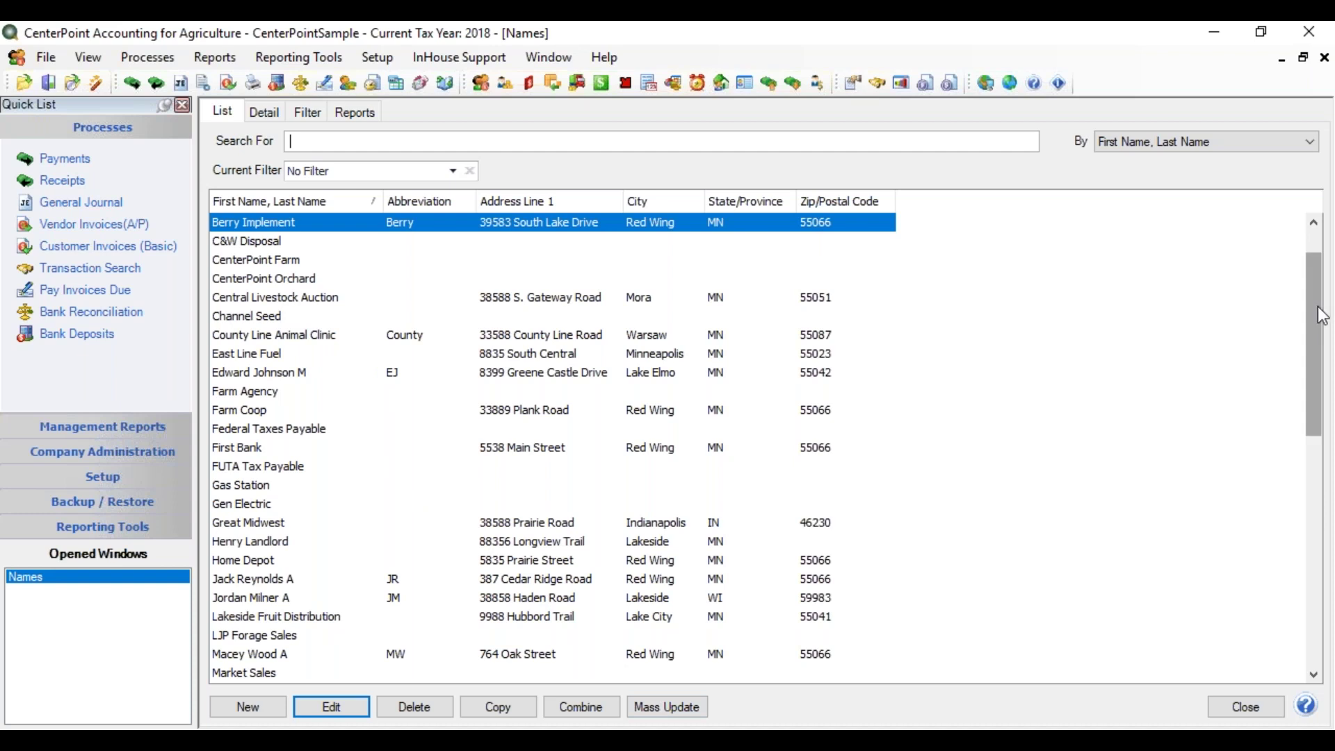
Start a mass update of the general Name Group field for All Power Equipment, Berry Implement and Great Midwest.
{"action": "scroll", "coordinate": [1314, 319], "scroll_direction": "up", "scroll_amount": 1}
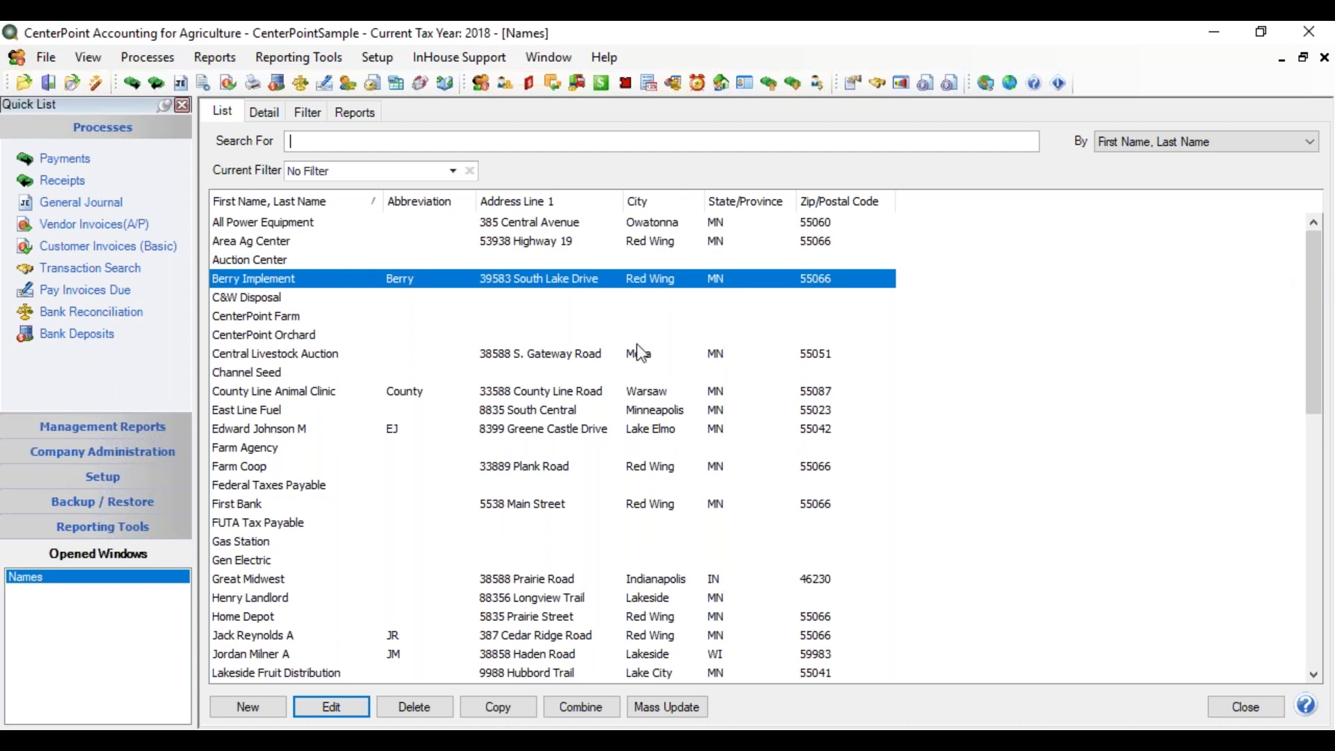
{"action": "left_click", "coordinate": [324, 224]}
{"action": "left_click", "coordinate": [291, 286], "text": "ctrl"}
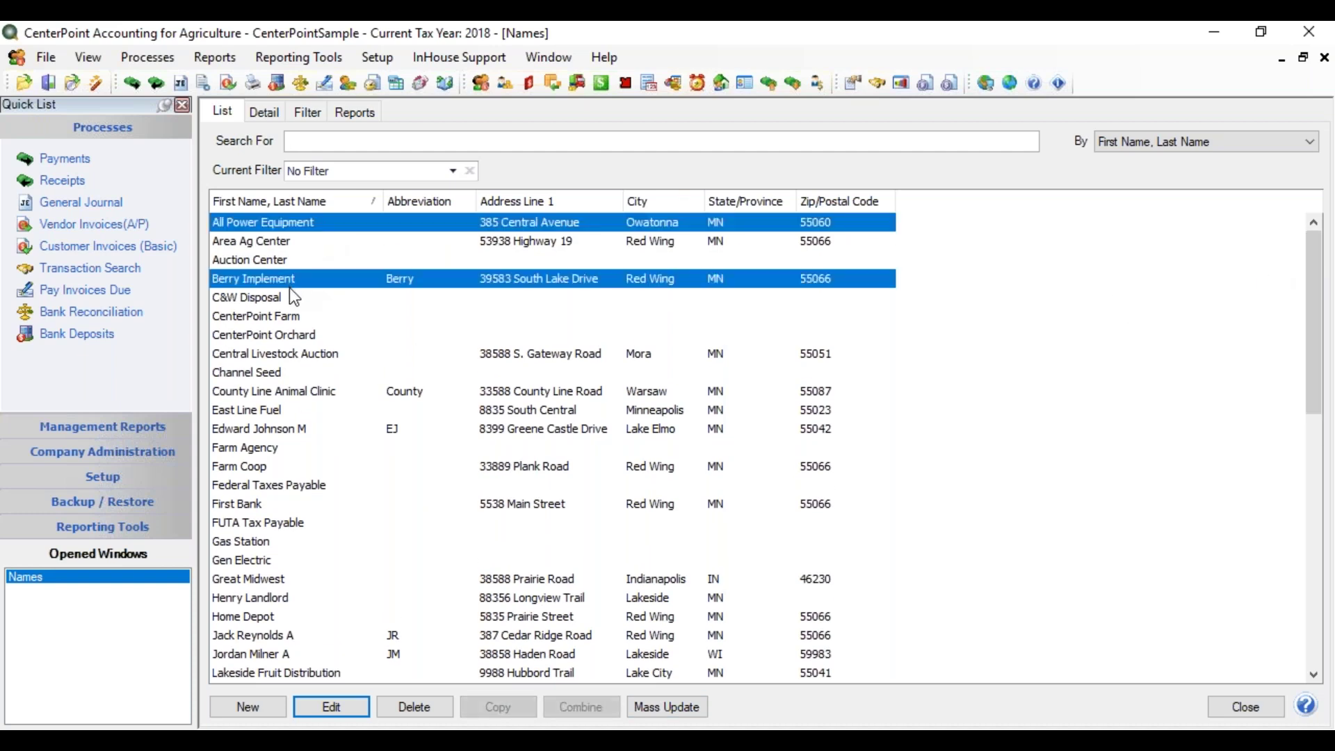
{"action": "left_click", "coordinate": [249, 580], "text": "ctrl"}
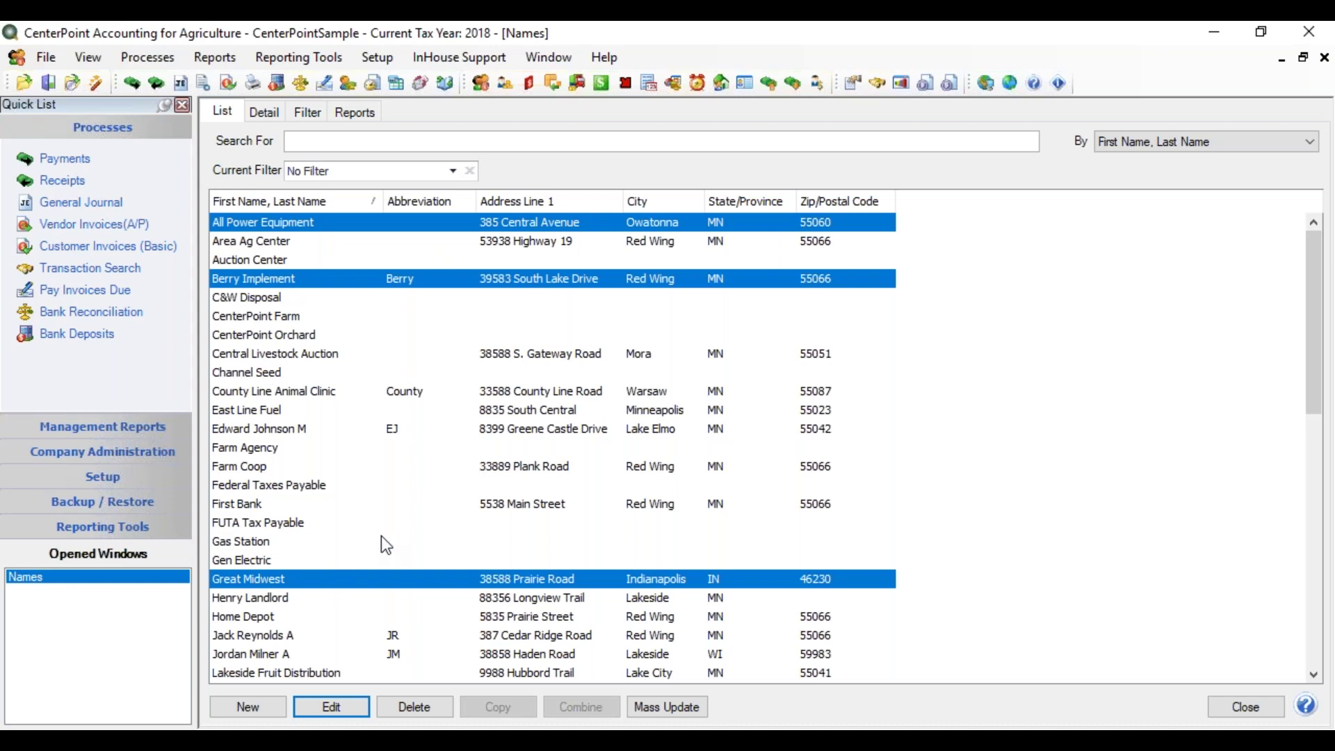
{"action": "left_click", "coordinate": [651, 709]}
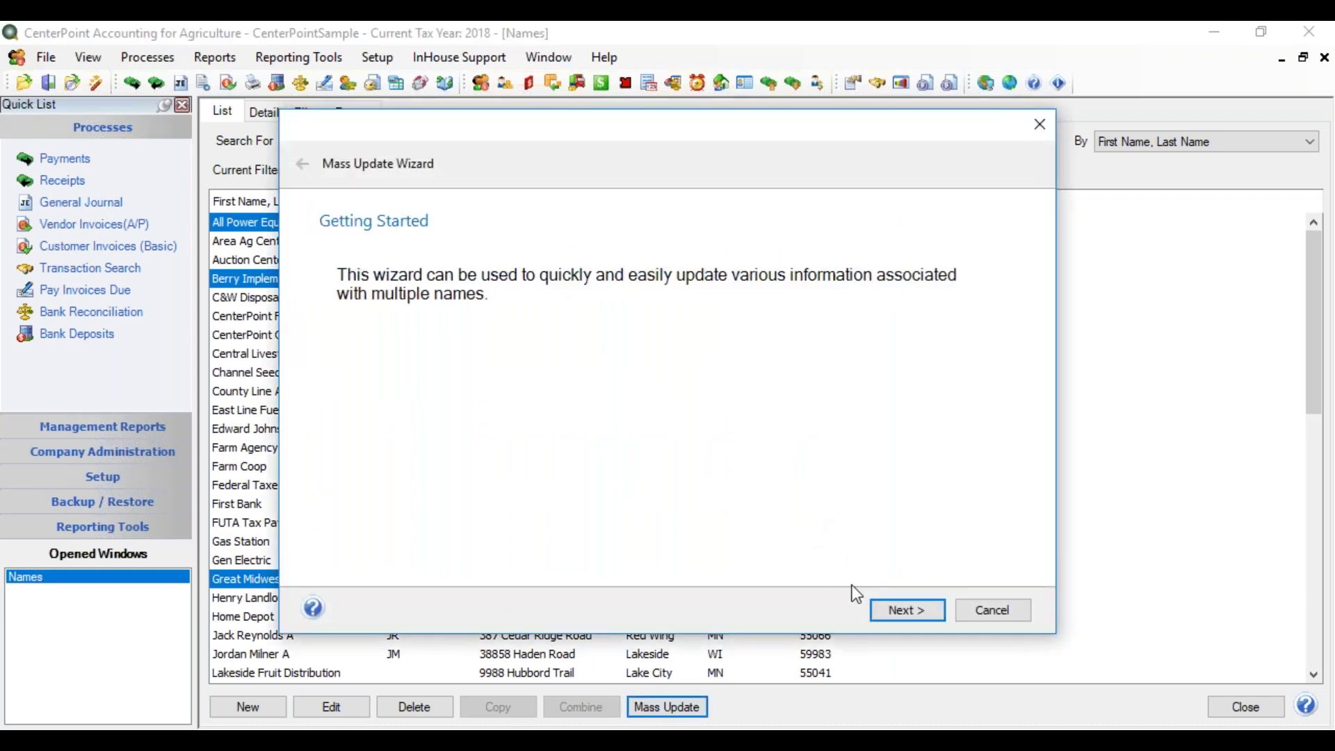
{"action": "left_click", "coordinate": [903, 616]}
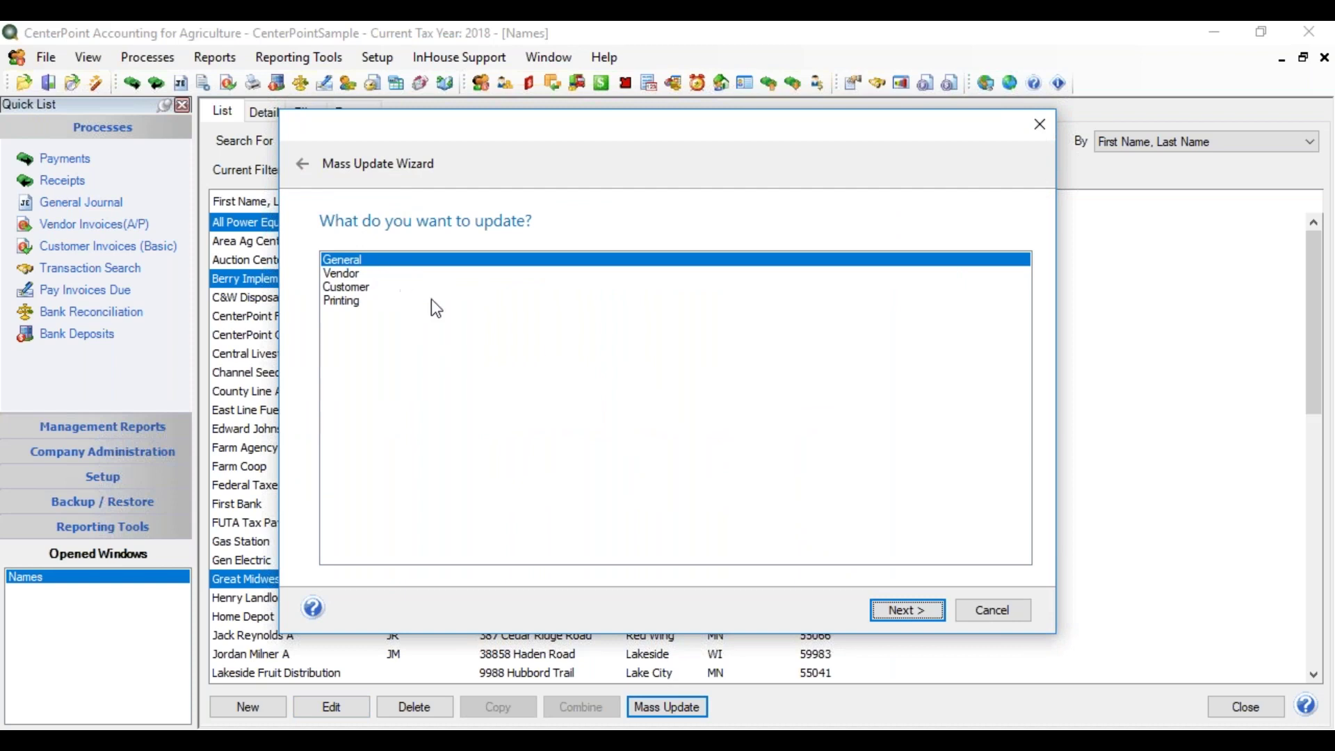
{"action": "left_click", "coordinate": [888, 609]}
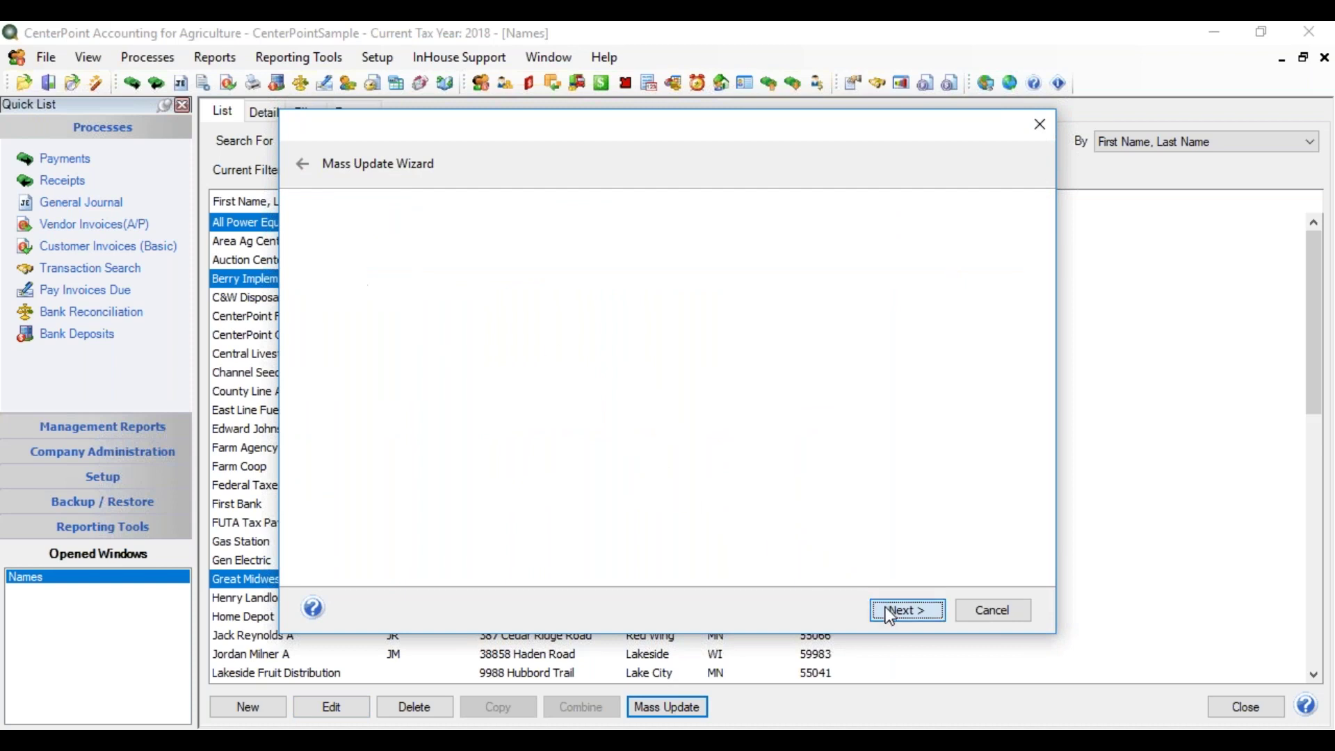
{"action": "left_click", "coordinate": [374, 331]}
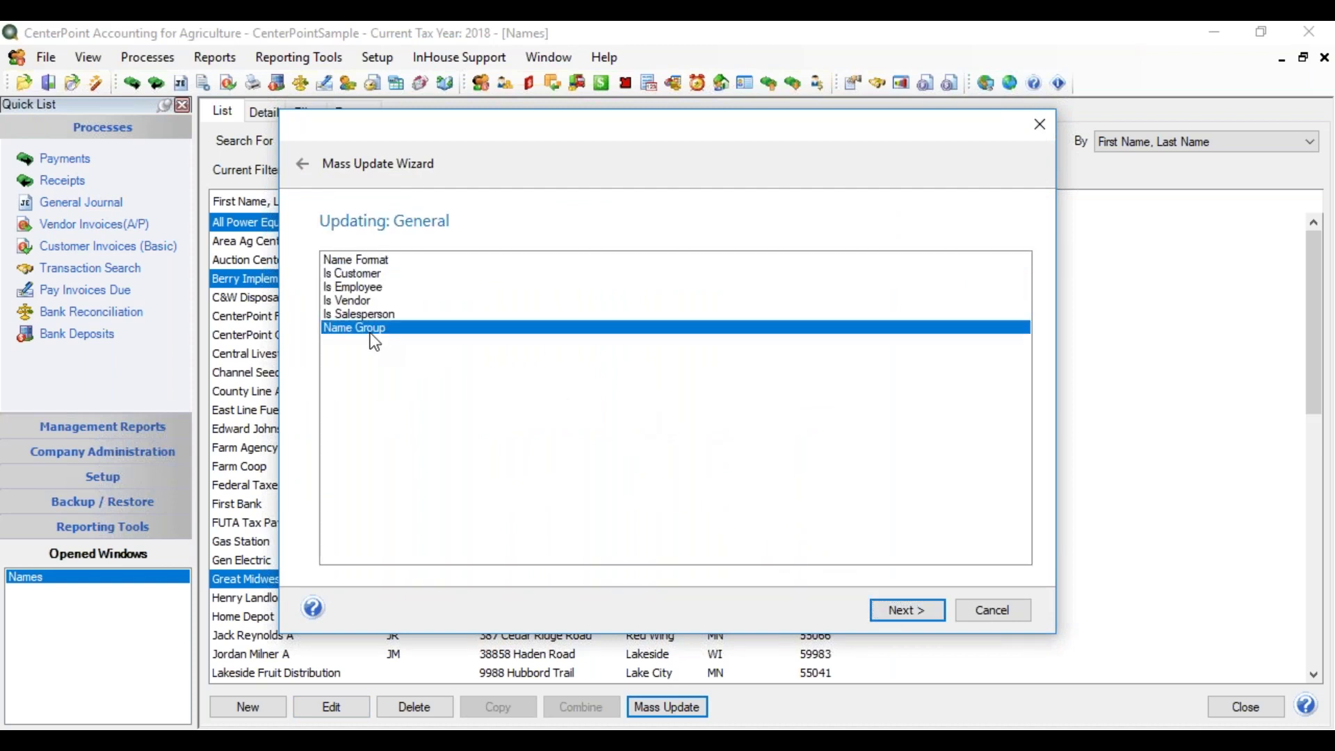
{"action": "left_click", "coordinate": [884, 612]}
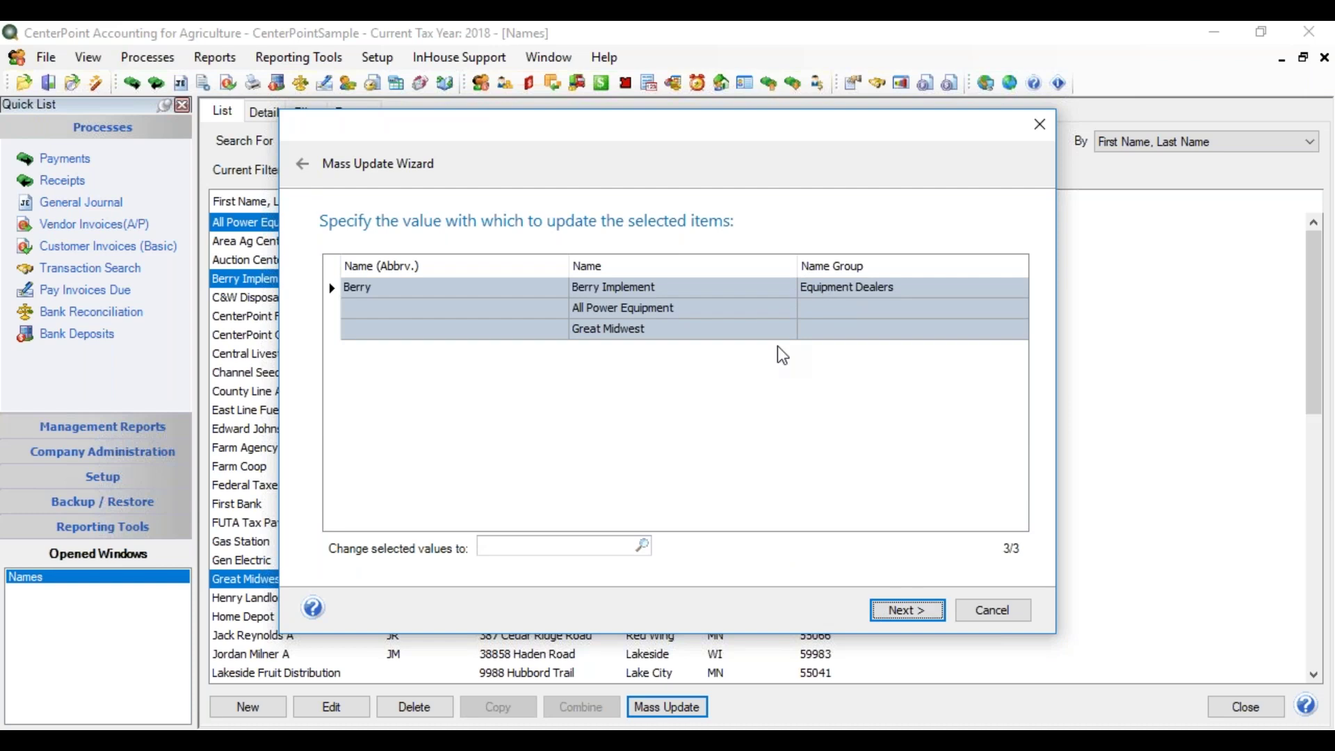
Change the name group of all listed names to Equipment Dealers, save the changes and finish the mass update.
{"action": "left_click", "coordinate": [504, 547]}
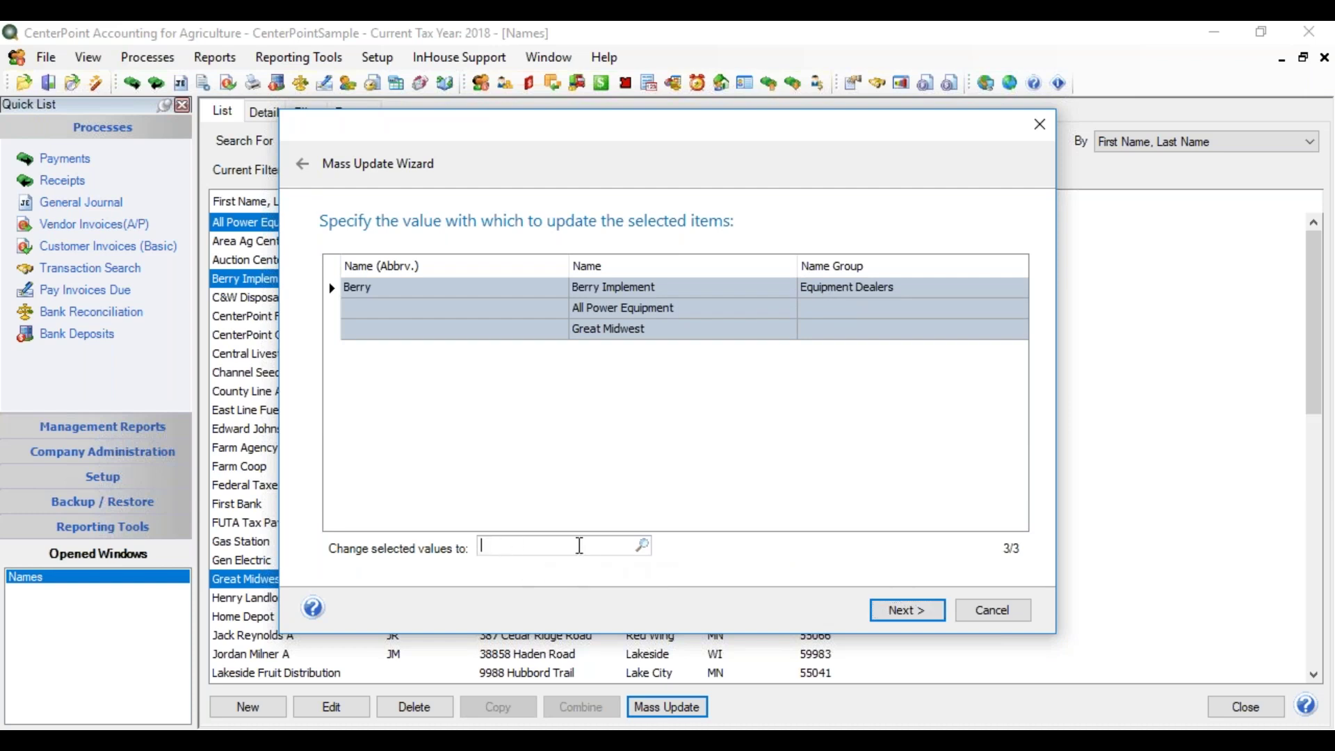
{"action": "left_click", "coordinate": [643, 546]}
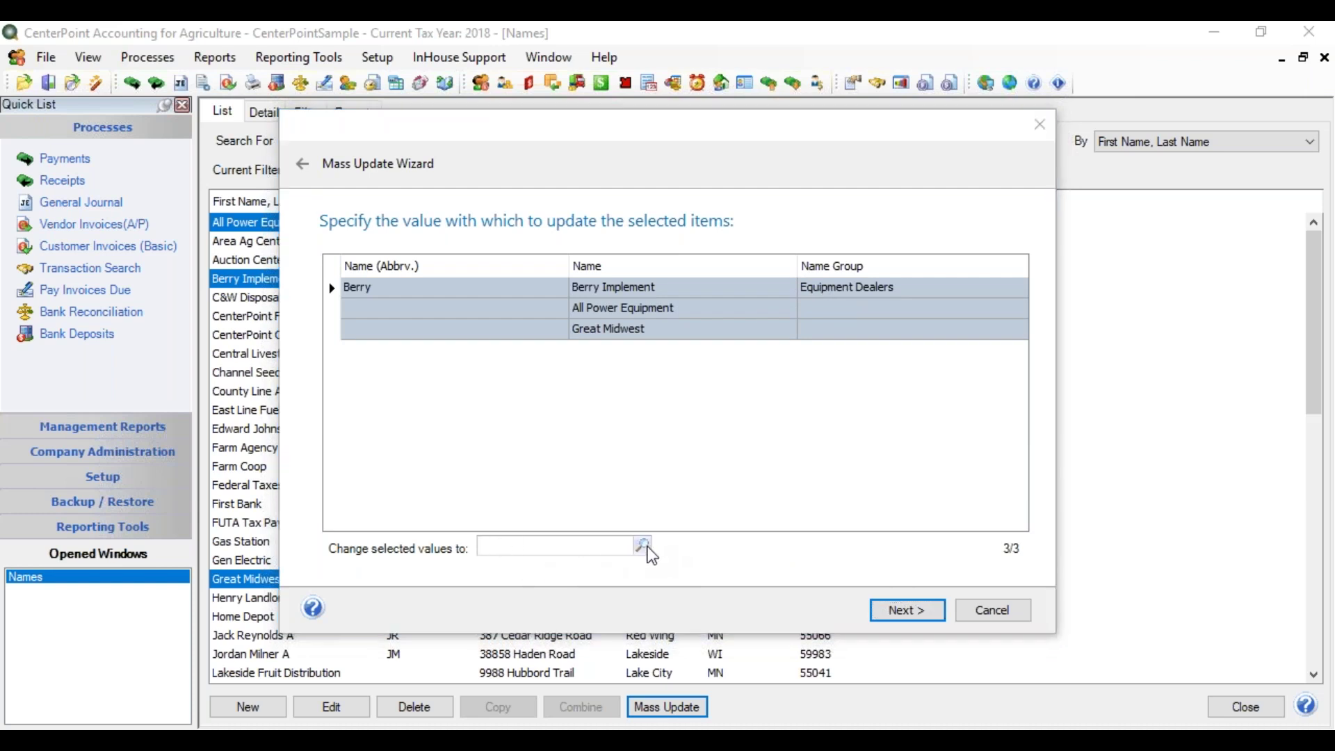
{"action": "left_click", "coordinate": [543, 305]}
{"action": "double_click", "coordinate": [546, 308]}
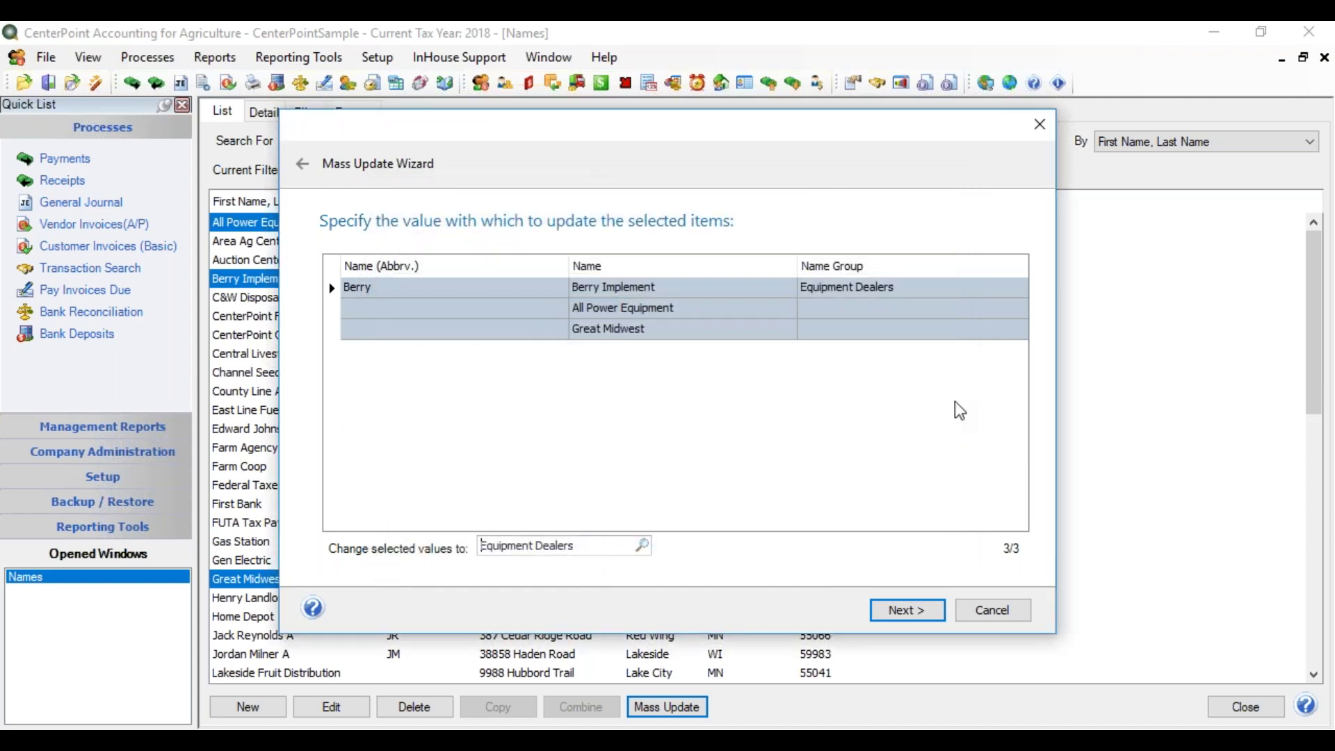
{"action": "left_click", "coordinate": [916, 609]}
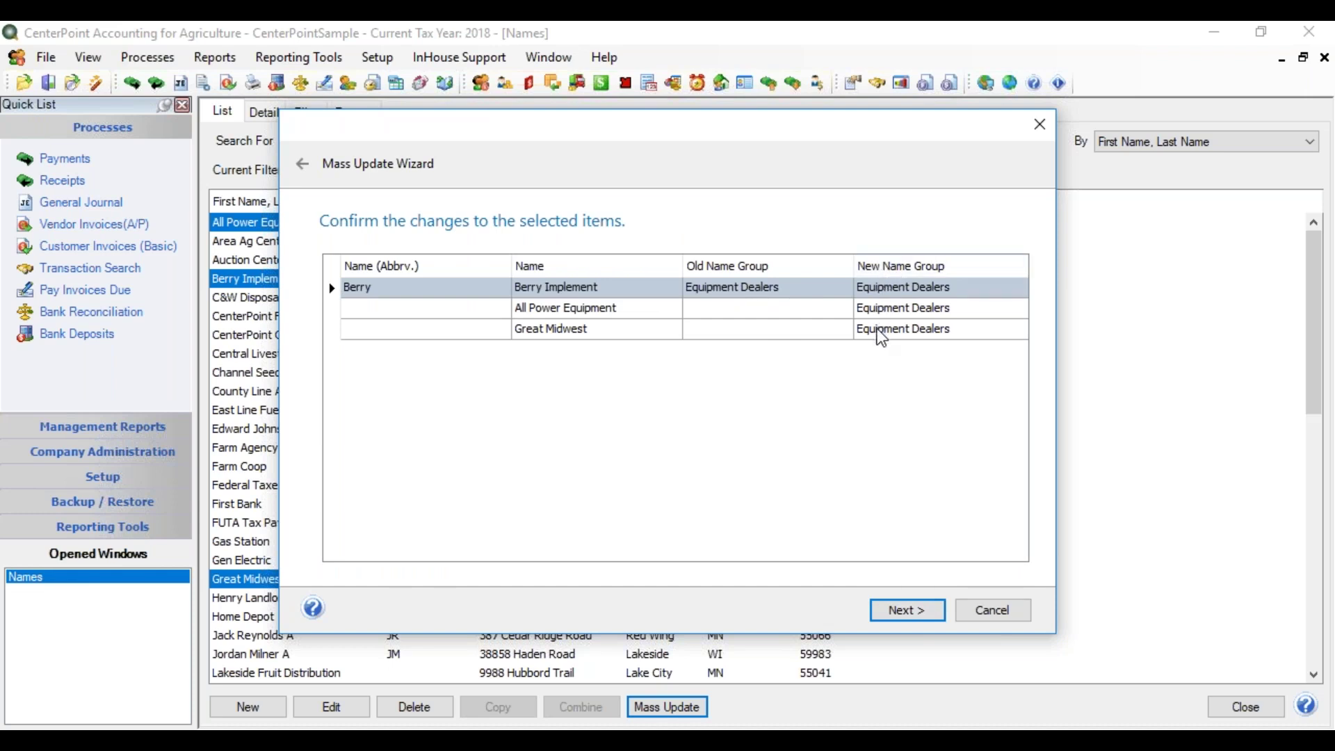
{"action": "left_click", "coordinate": [901, 609]}
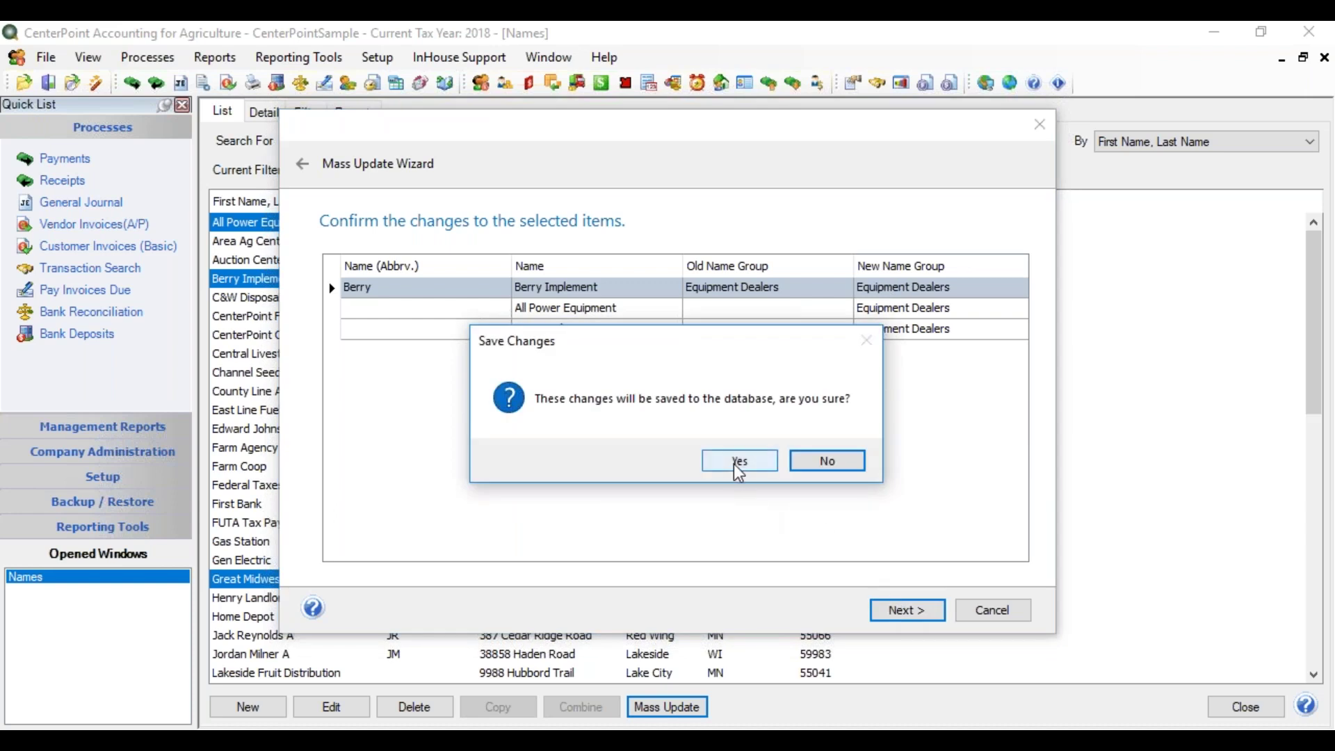
{"action": "left_click", "coordinate": [736, 463]}
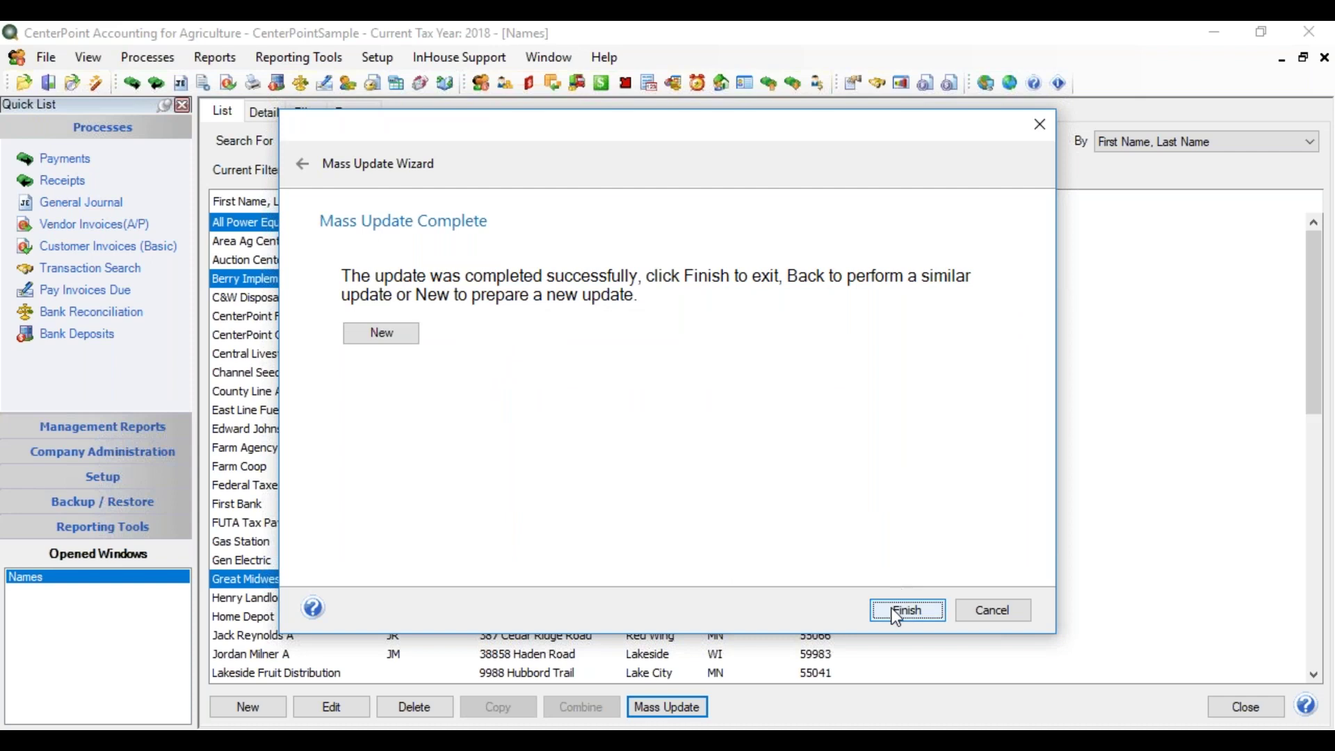
{"action": "left_click", "coordinate": [894, 611]}
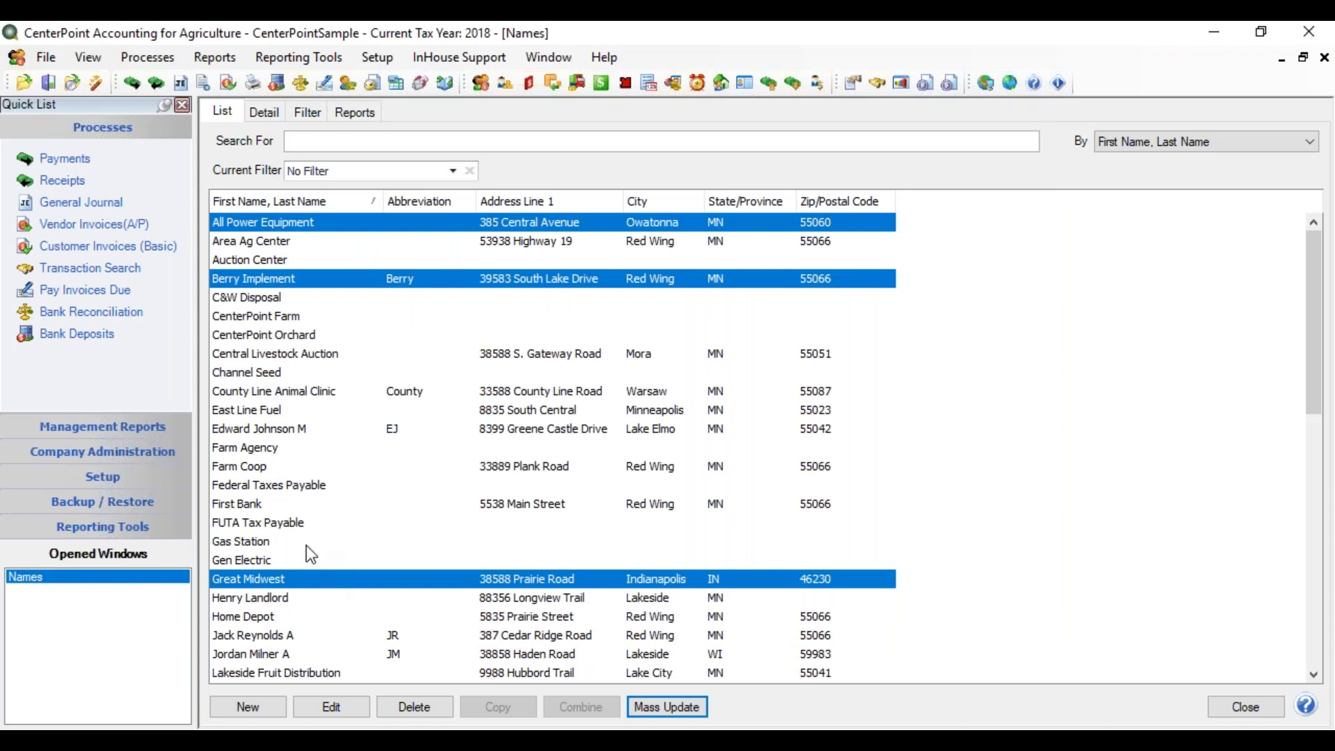
Start a new payment, filter the payee lookup by the Equipment Dealers name group, and choose Great Midwest as the payee.
{"action": "left_click", "coordinate": [75, 161]}
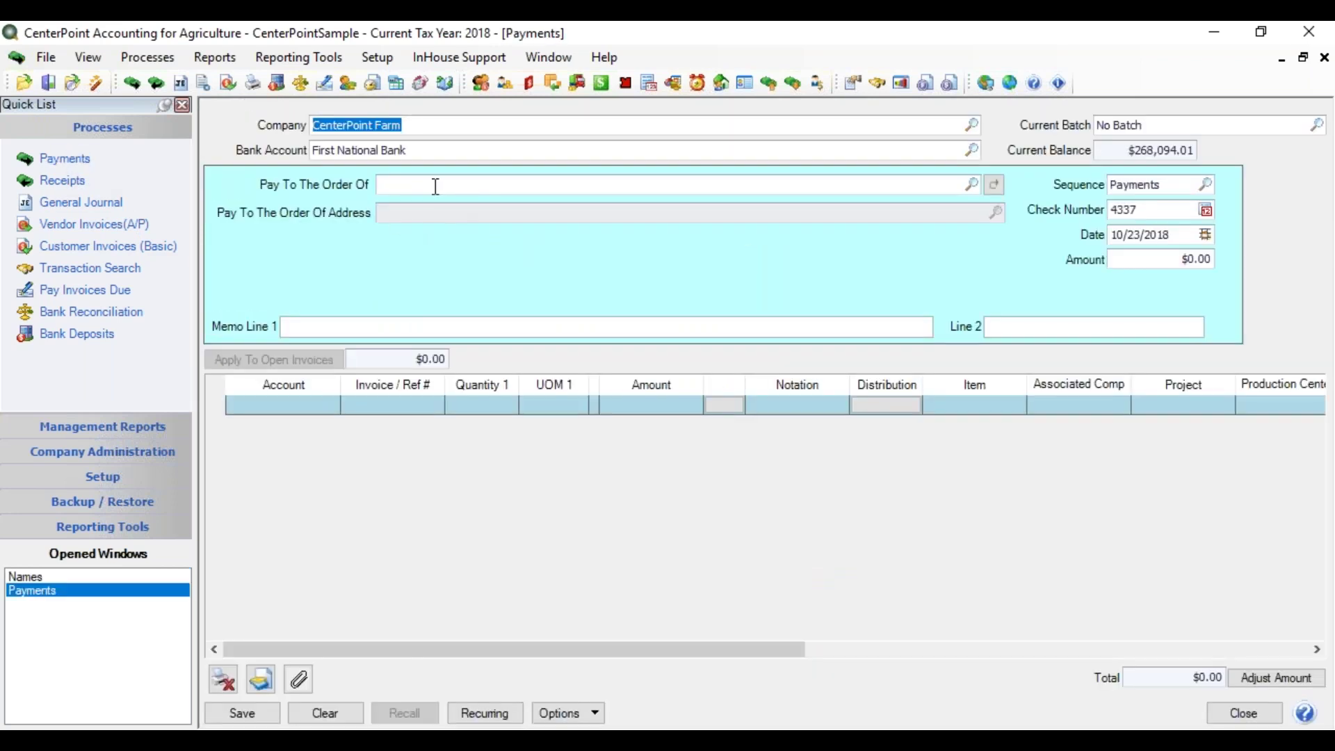
{"action": "left_click", "coordinate": [972, 186]}
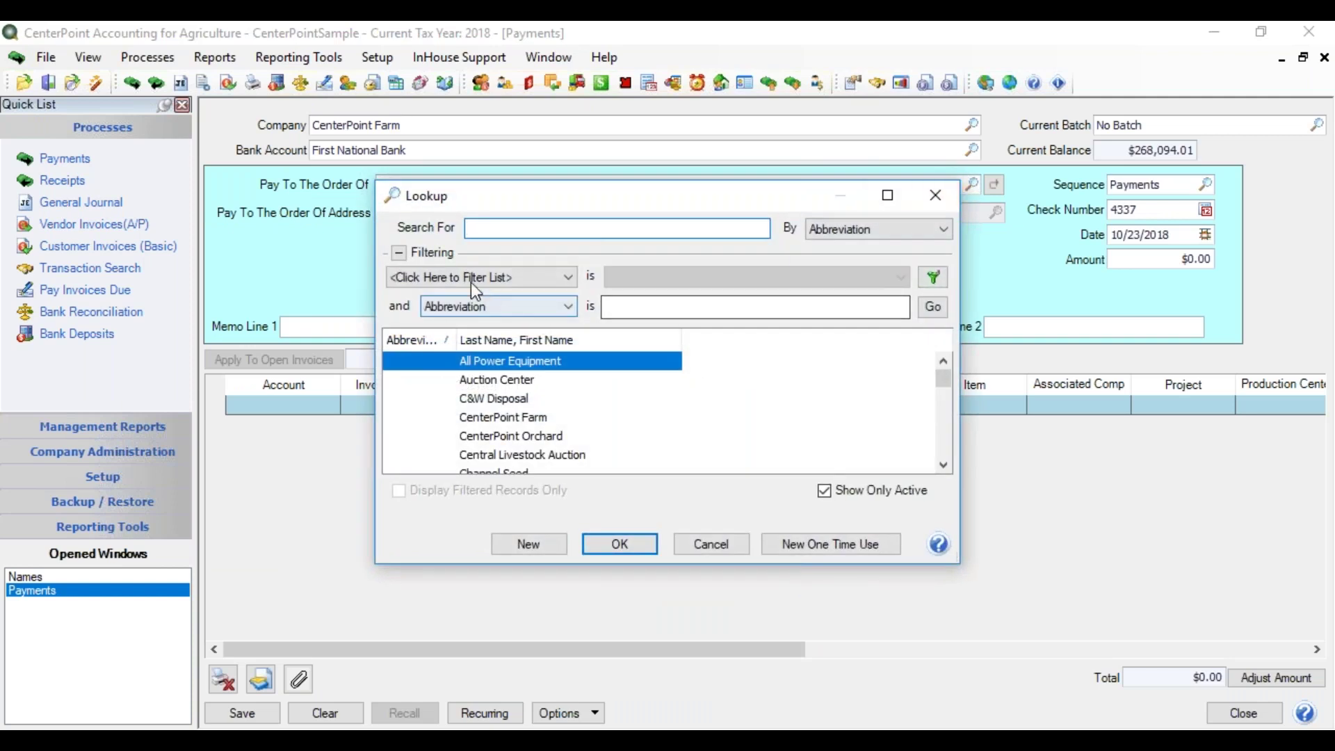
{"action": "left_click", "coordinate": [569, 277]}
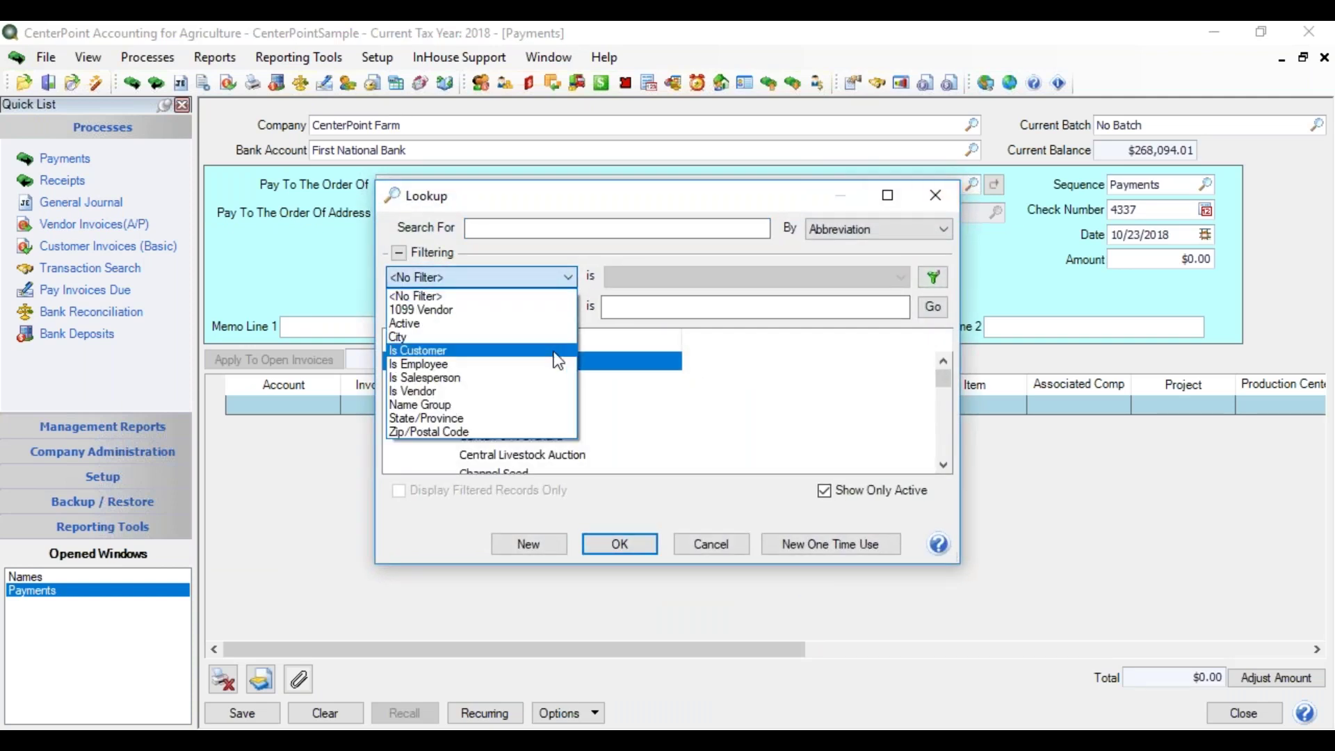
{"action": "left_click", "coordinate": [533, 407]}
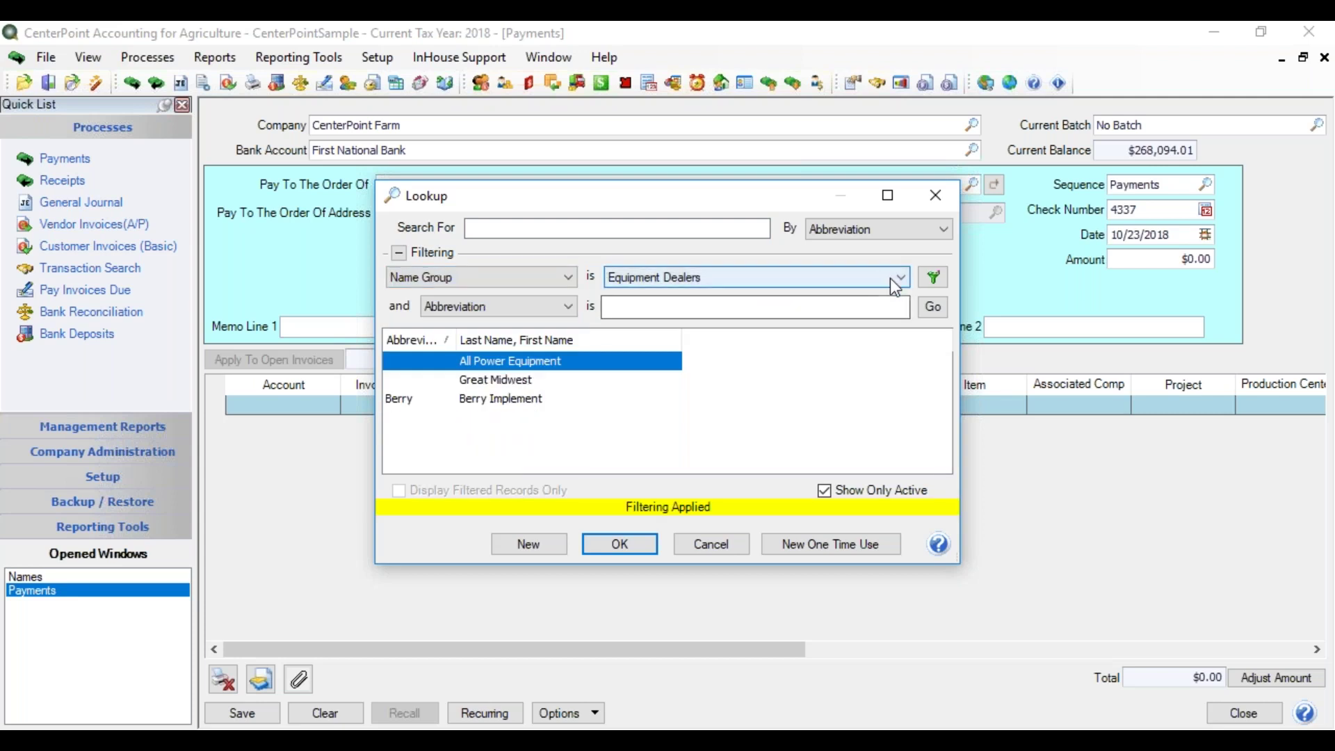
{"action": "left_click", "coordinate": [896, 279]}
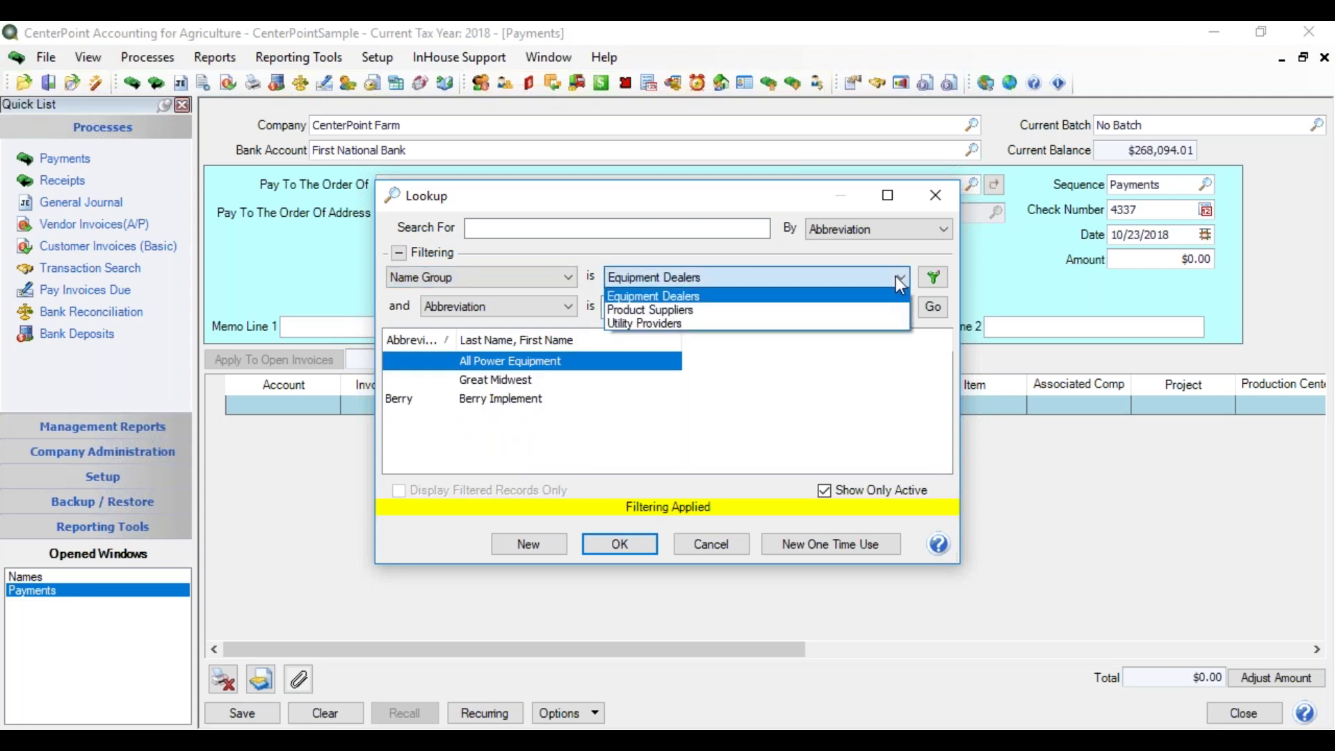
{"action": "left_click", "coordinate": [895, 277]}
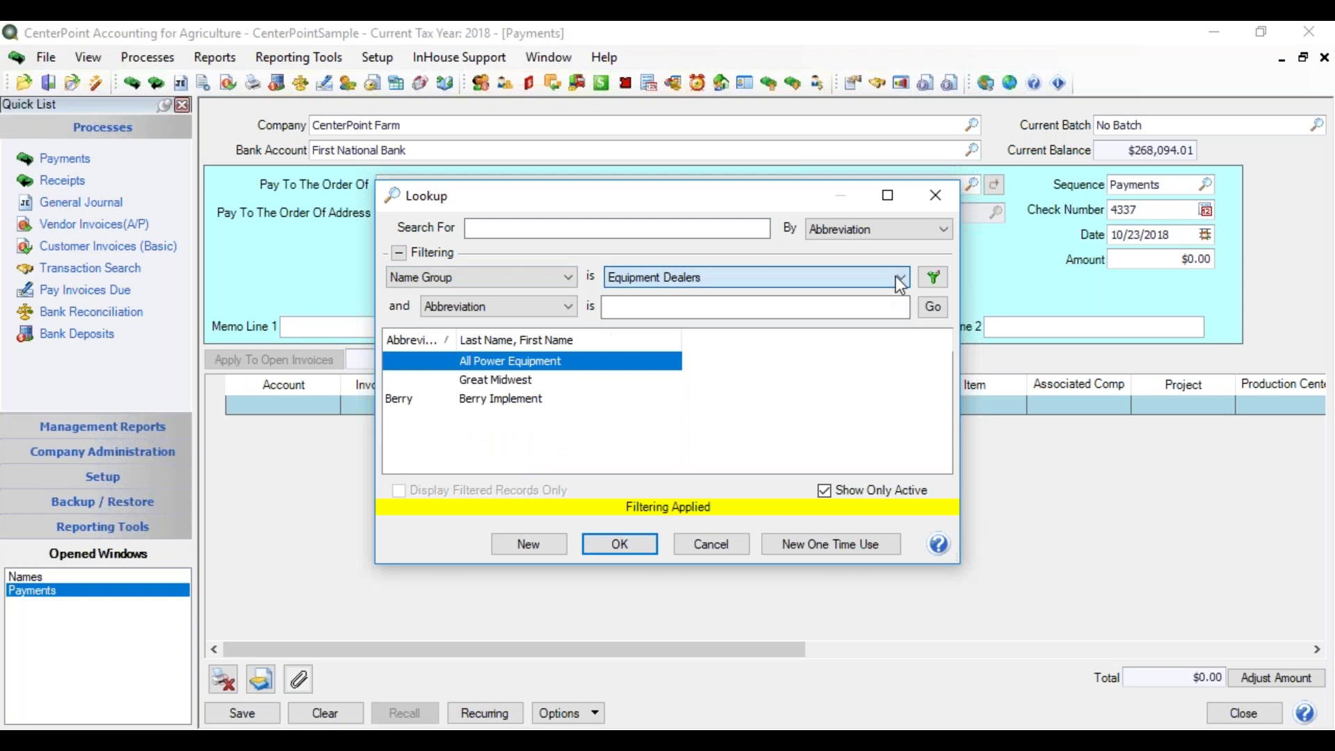
{"action": "double_click", "coordinate": [501, 379]}
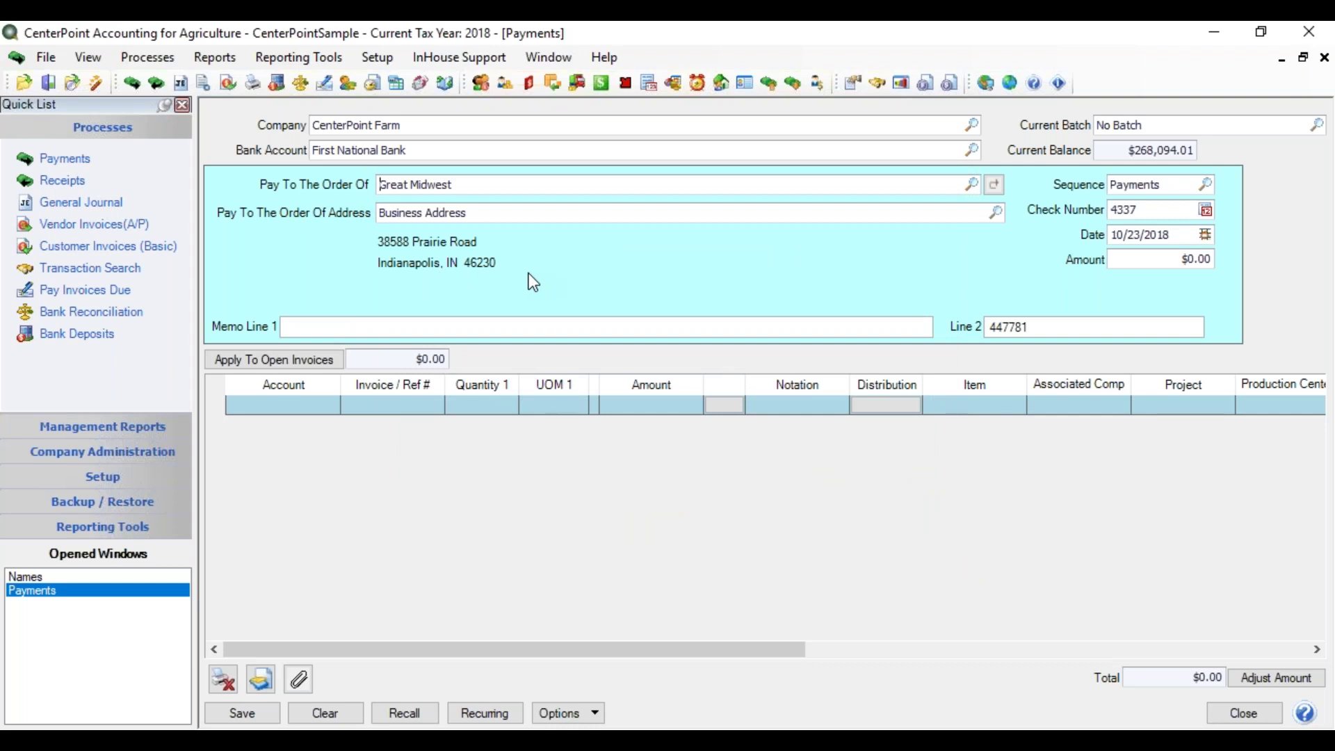
Select the Purchases by Vendor report from the Purchases & Accounts Payable transaction reports.
{"action": "left_click", "coordinate": [214, 57]}
{"action": "left_click", "coordinate": [224, 80]}
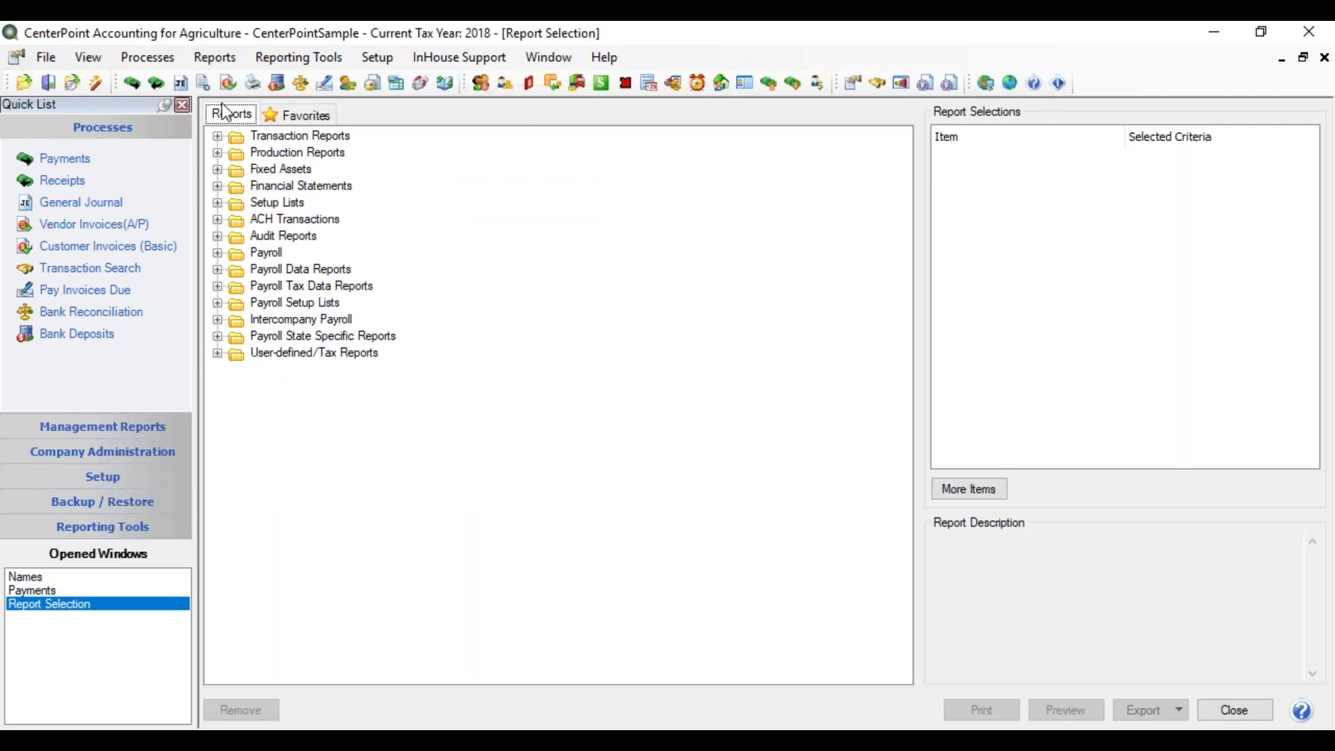
{"action": "left_click", "coordinate": [218, 137]}
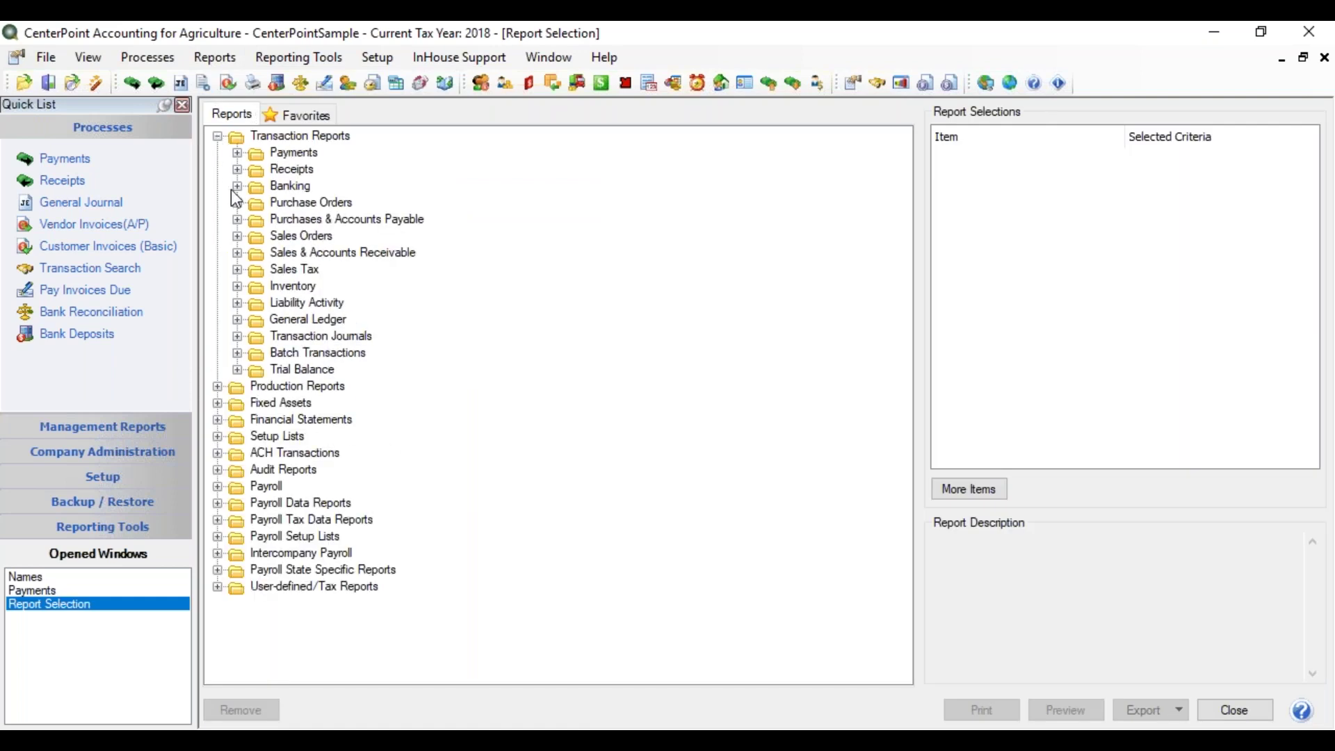
{"action": "left_click", "coordinate": [237, 220]}
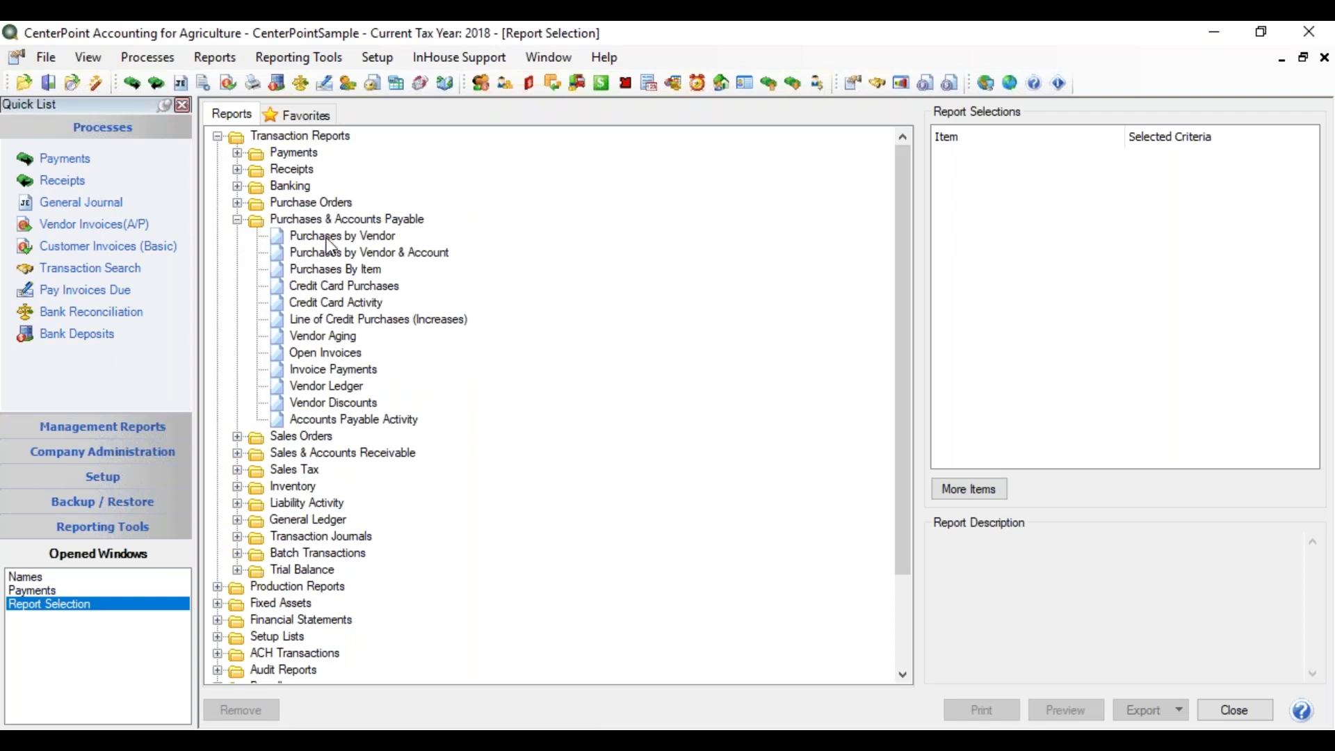
{"action": "left_click", "coordinate": [357, 239]}
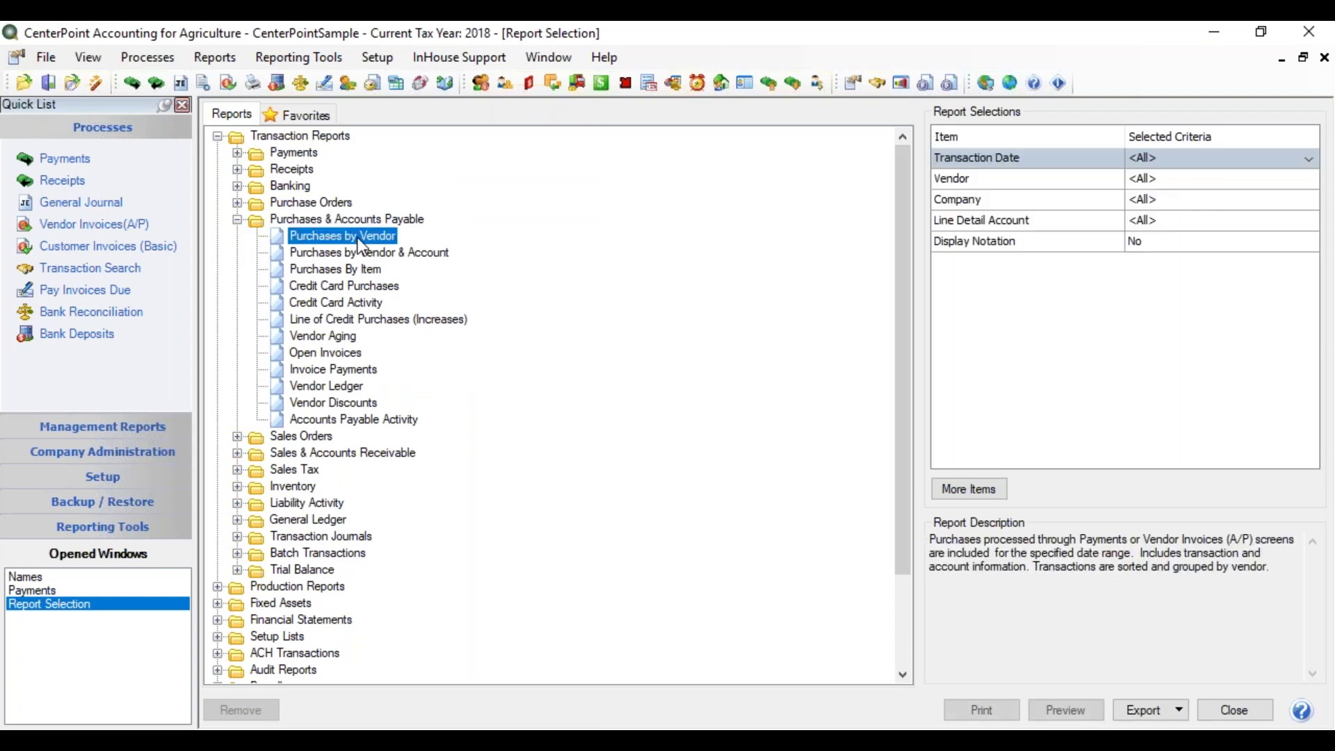
Filter the report's Vendor criteria by name group, set to Product Suppliers.
{"action": "left_click", "coordinate": [1182, 181]}
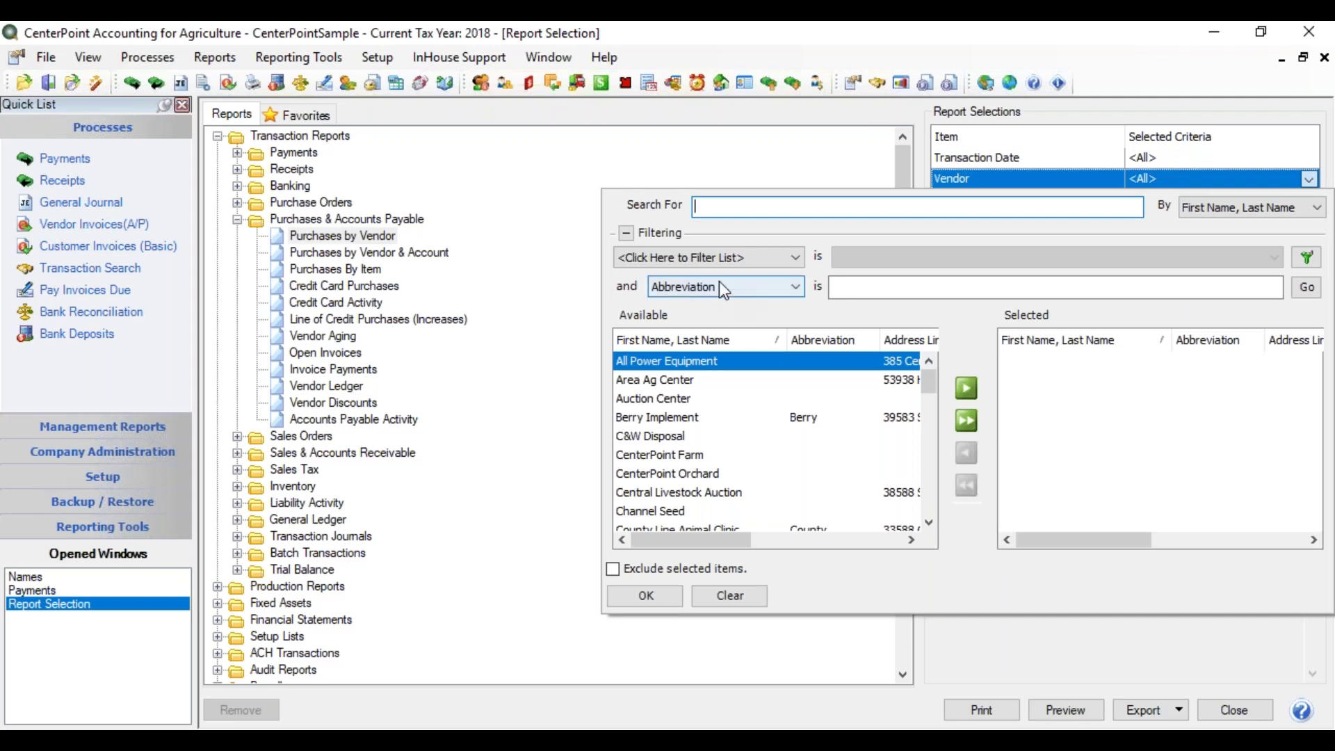
{"action": "left_click", "coordinate": [795, 257]}
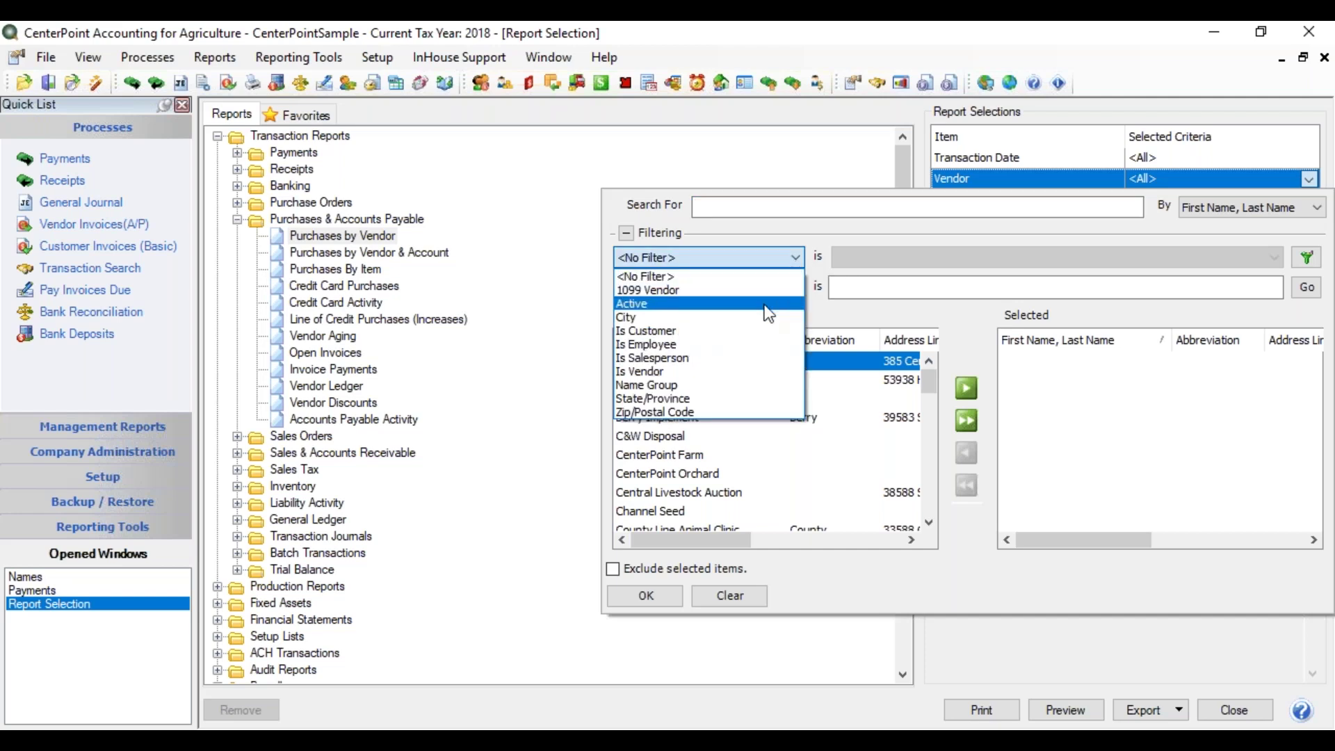
{"action": "left_click", "coordinate": [724, 385]}
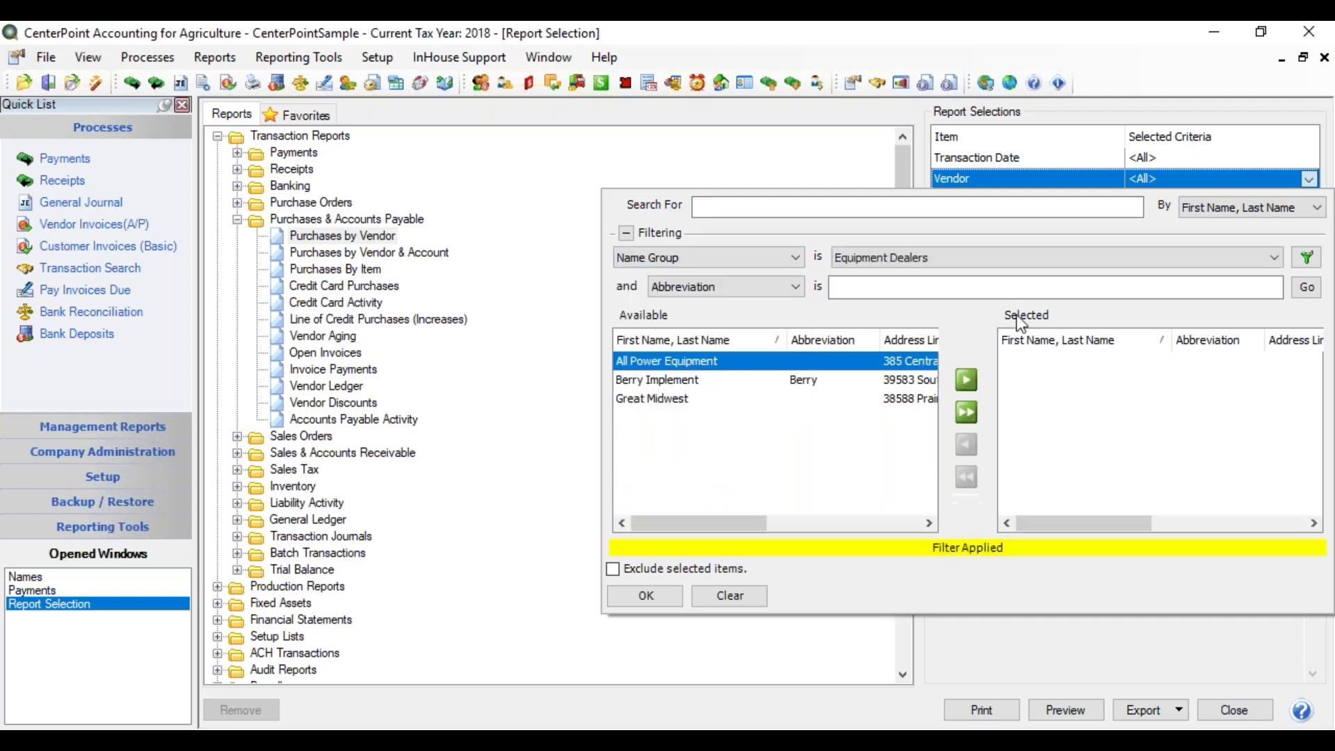
{"action": "left_click", "coordinate": [1275, 257]}
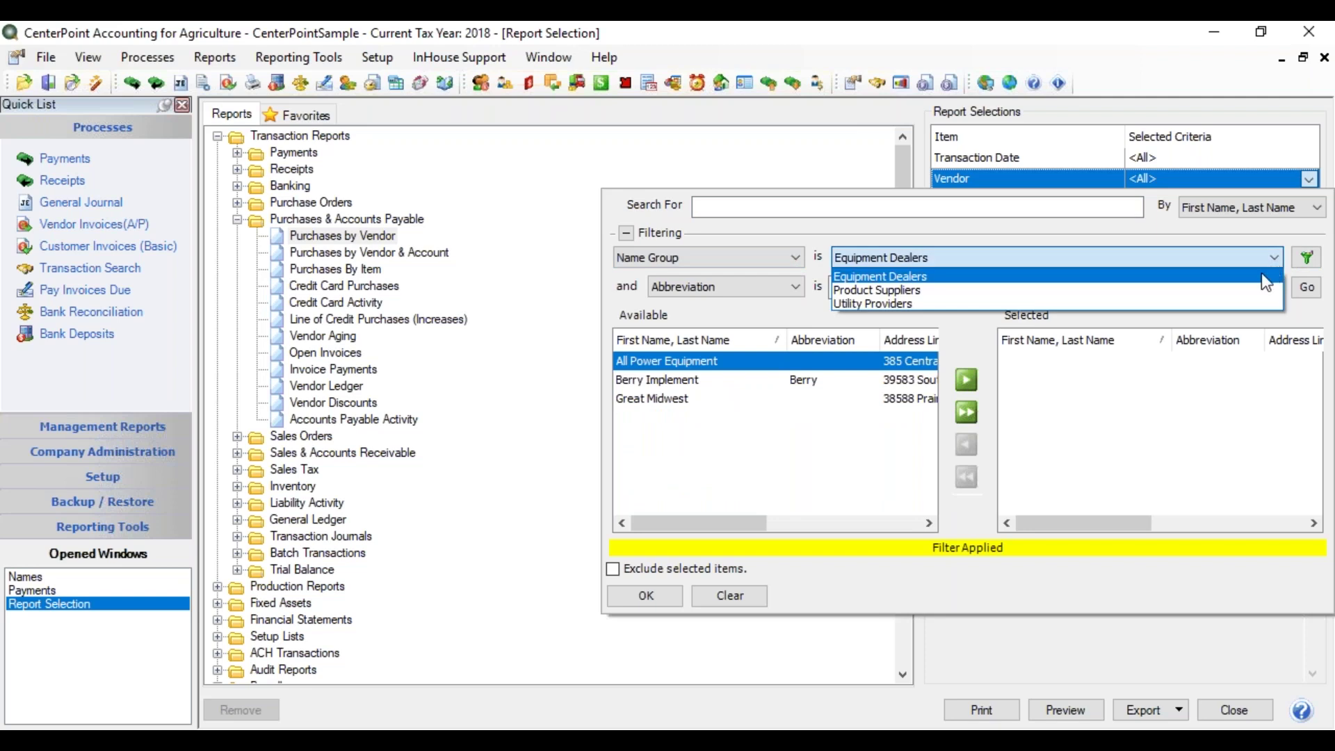
{"action": "left_click", "coordinate": [1249, 292]}
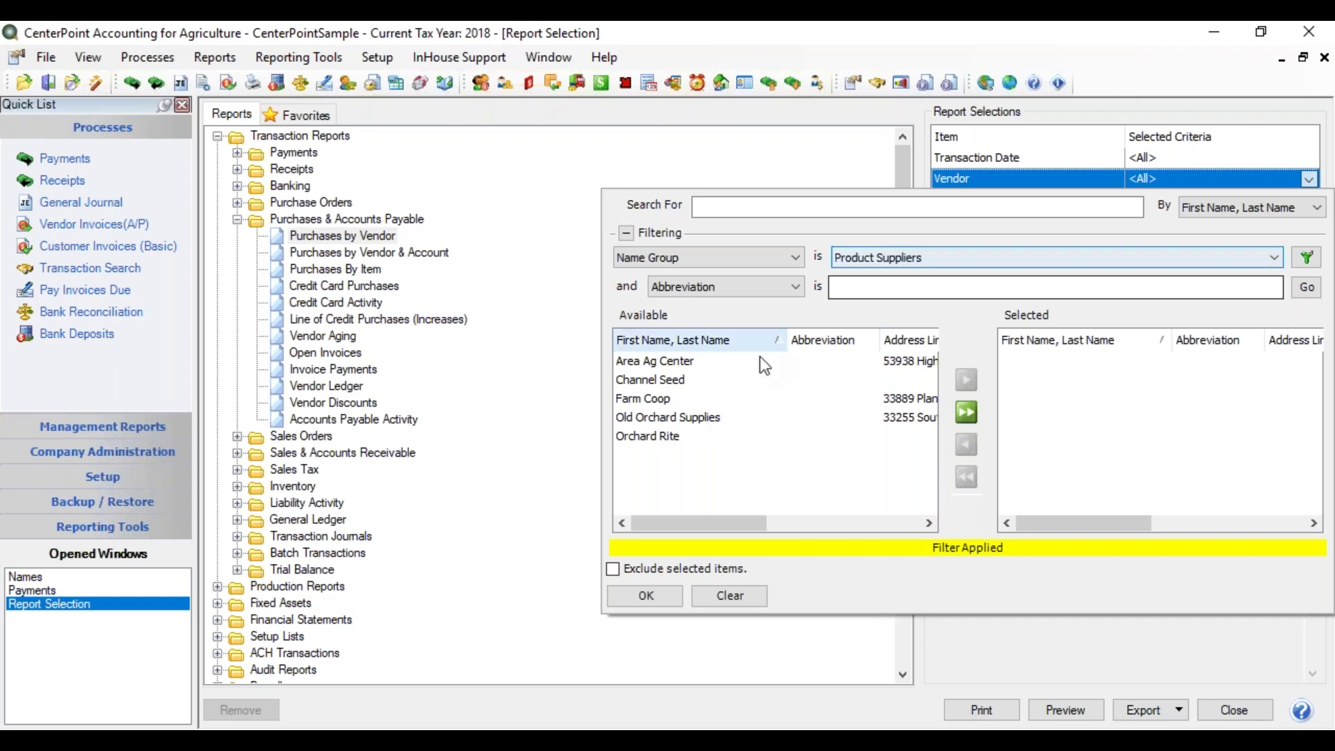
Add Channel Seed and all the remaining Product Suppliers vendors to the report's vendor selection and accept it.
{"action": "left_click", "coordinate": [660, 381]}
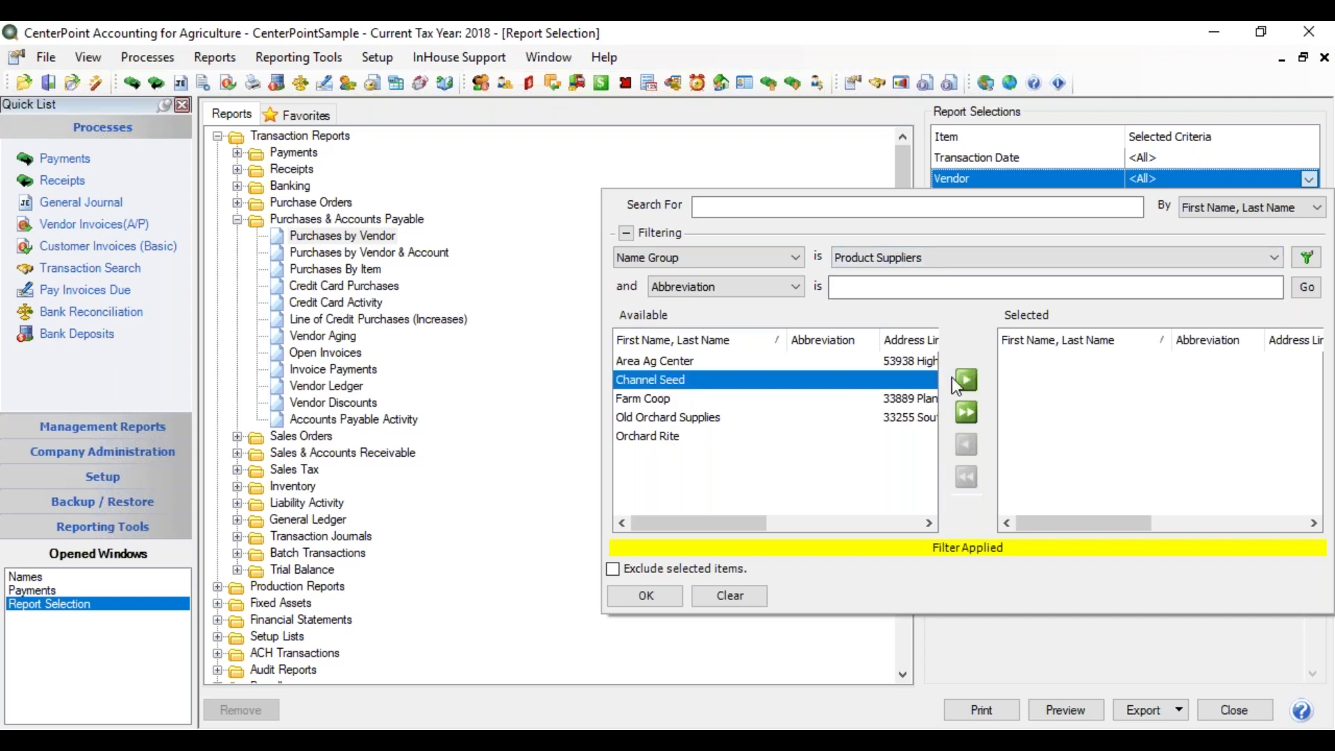
{"action": "left_click", "coordinate": [958, 380]}
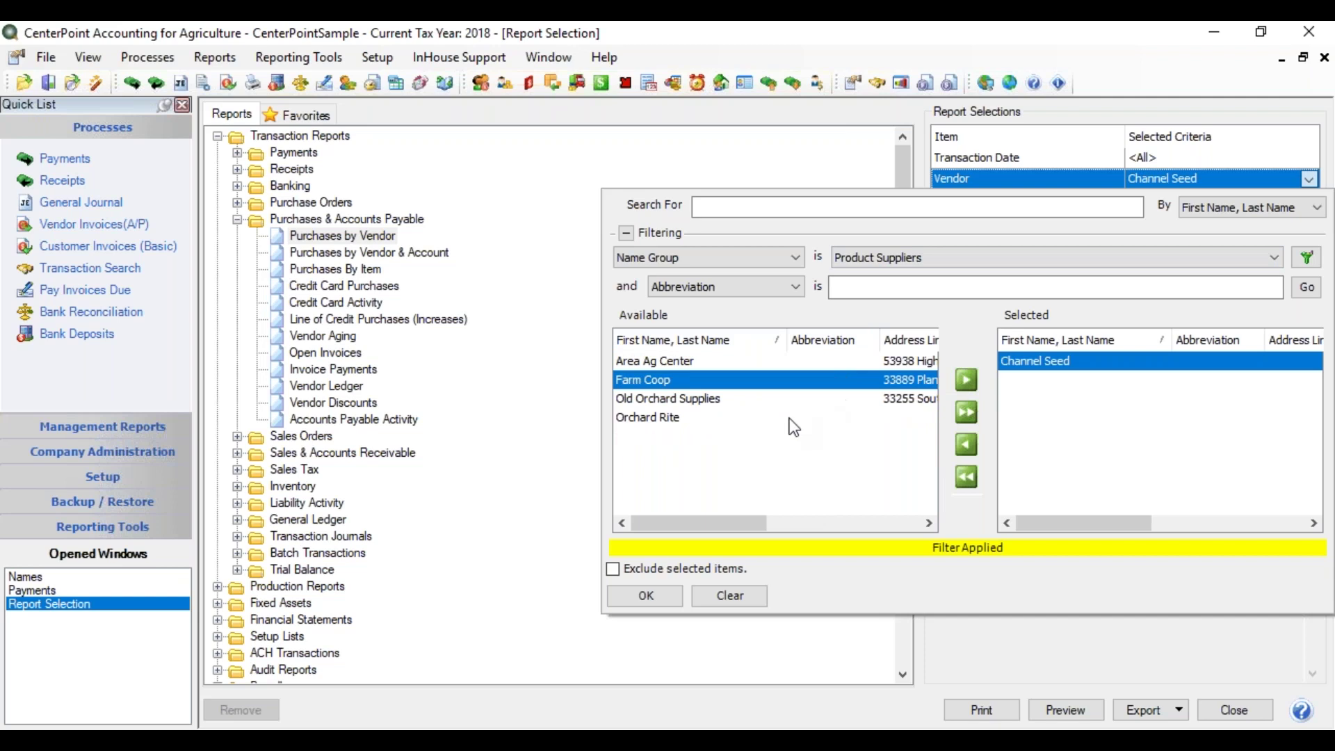
{"action": "left_click", "coordinate": [966, 413]}
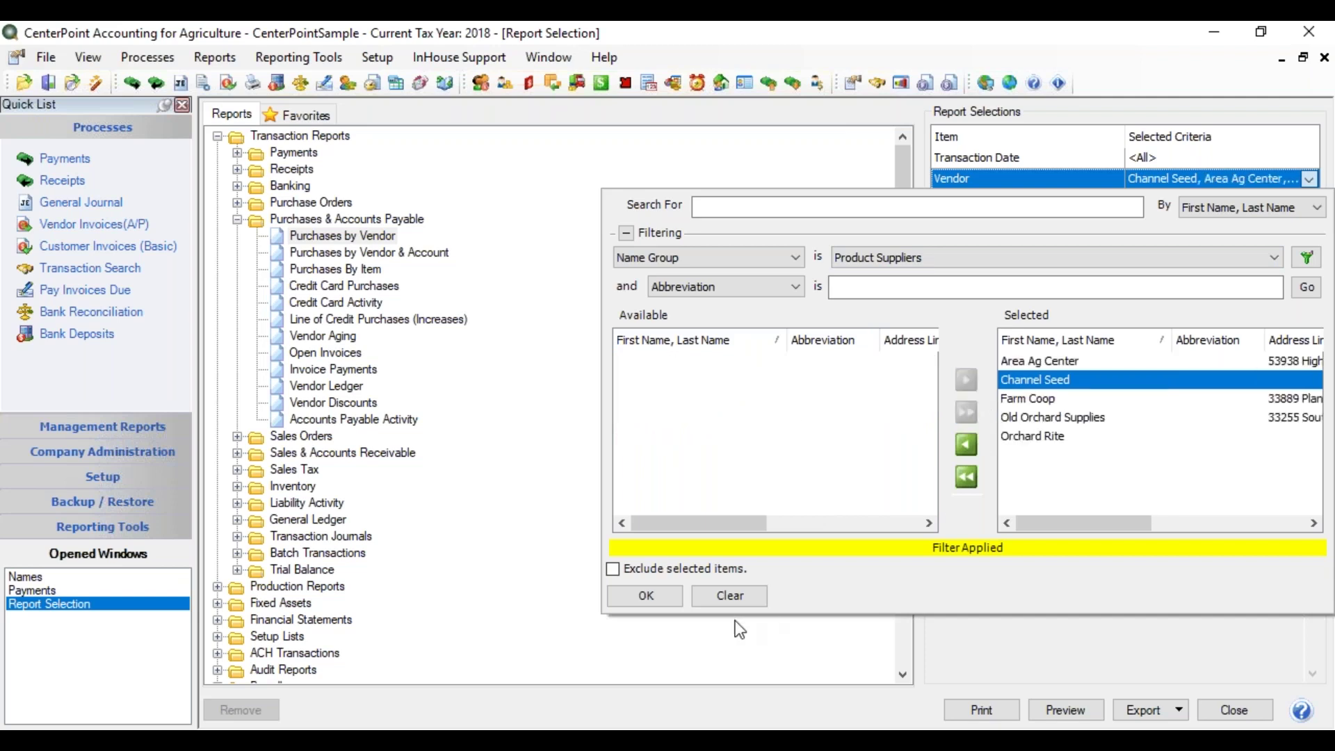
{"action": "left_click", "coordinate": [649, 595]}
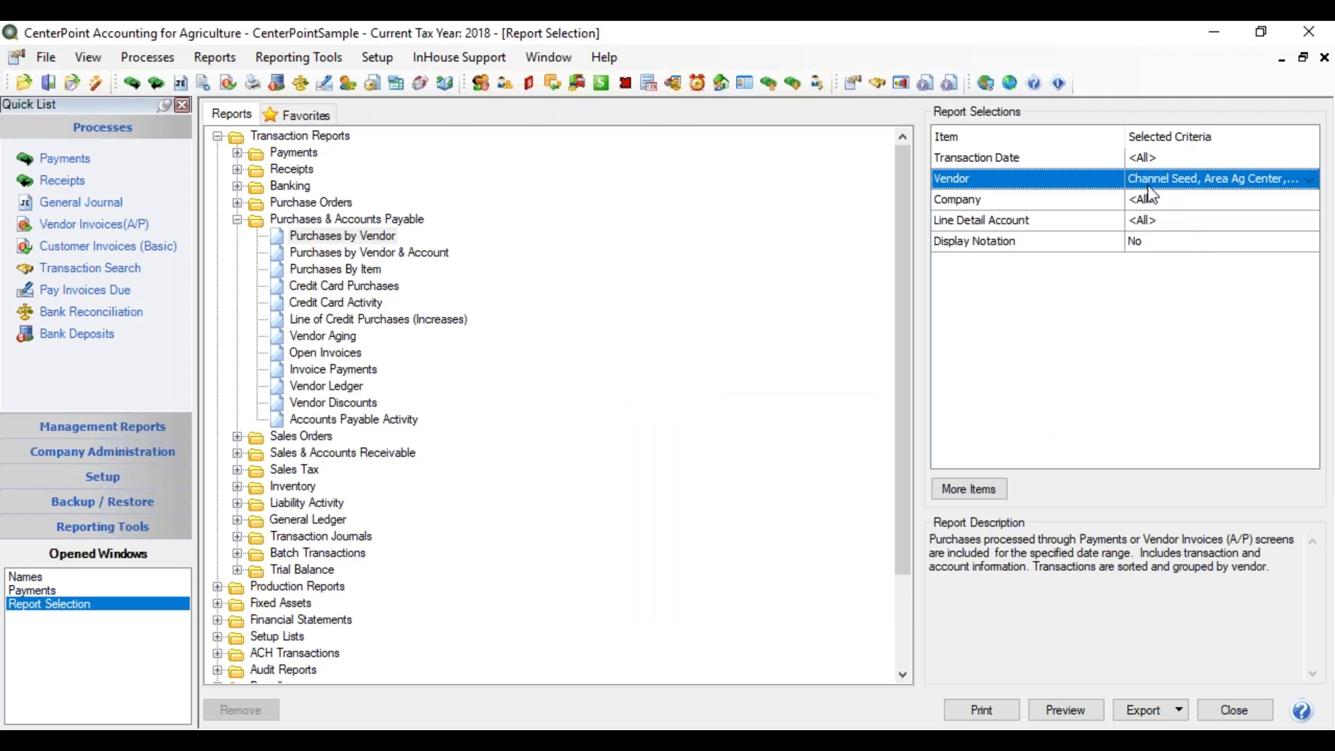
Preview the Purchases by Vendor report and look through the purchases listed for the selected vendors.
{"action": "left_click", "coordinate": [1058, 710]}
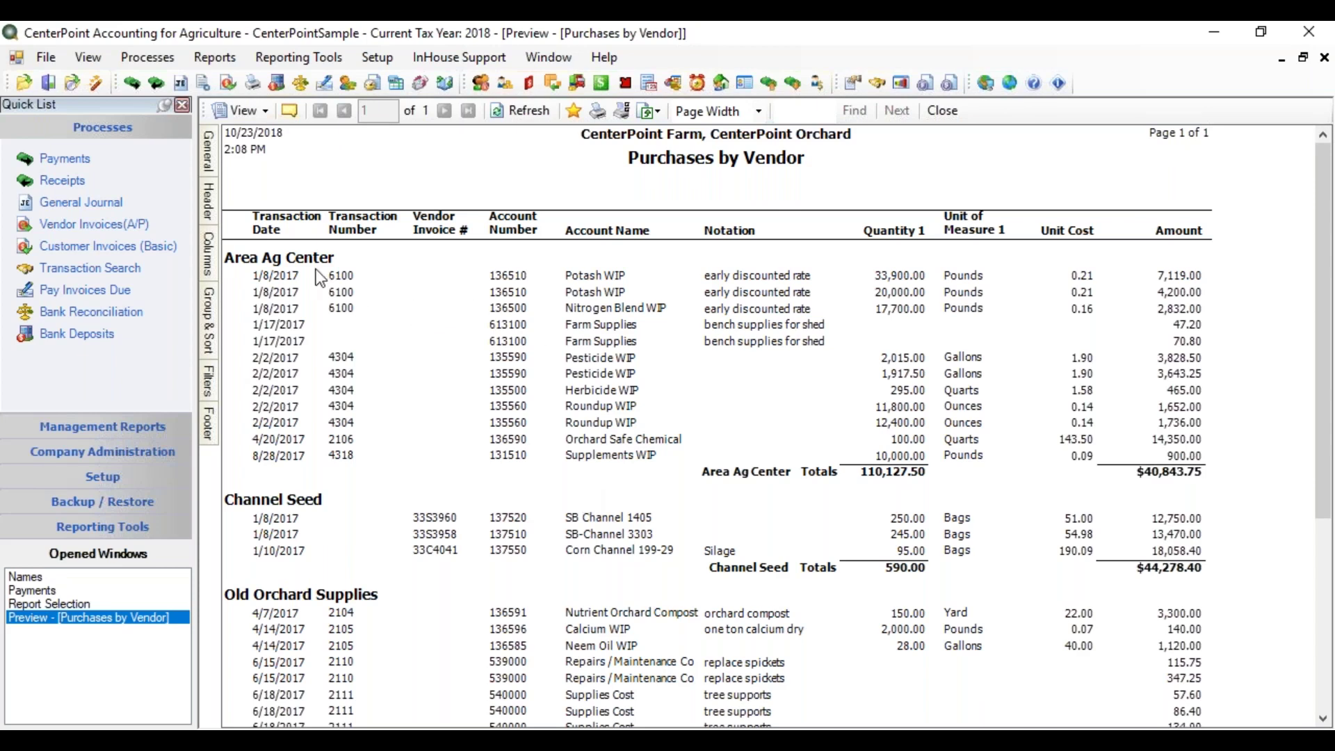
{"action": "scroll", "coordinate": [1325, 248], "scroll_direction": "down", "scroll_amount": 1}
{"action": "scroll", "coordinate": [1295, 382], "scroll_direction": "down", "scroll_amount": 5}
{"action": "scroll", "coordinate": [1294, 335], "scroll_direction": "up", "scroll_amount": 5}
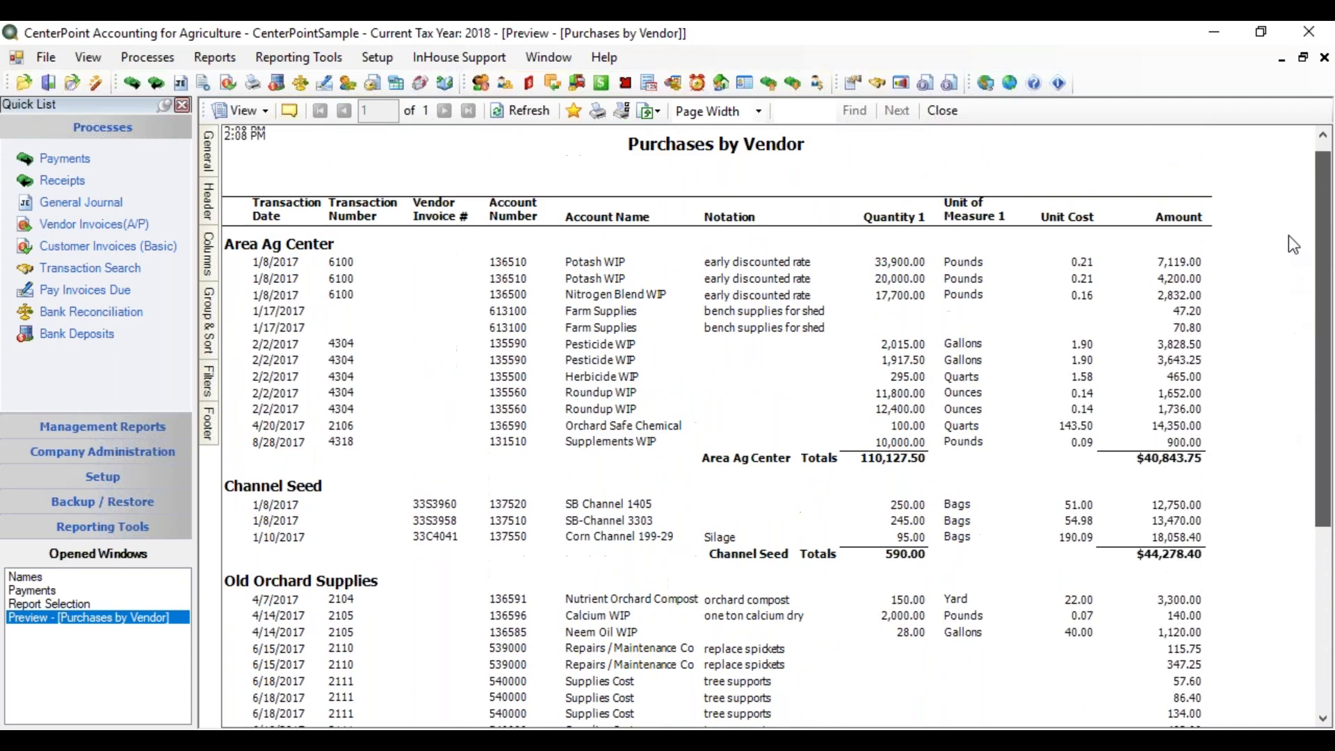
{"action": "scroll", "coordinate": [1292, 242], "scroll_direction": "up", "scroll_amount": 1}
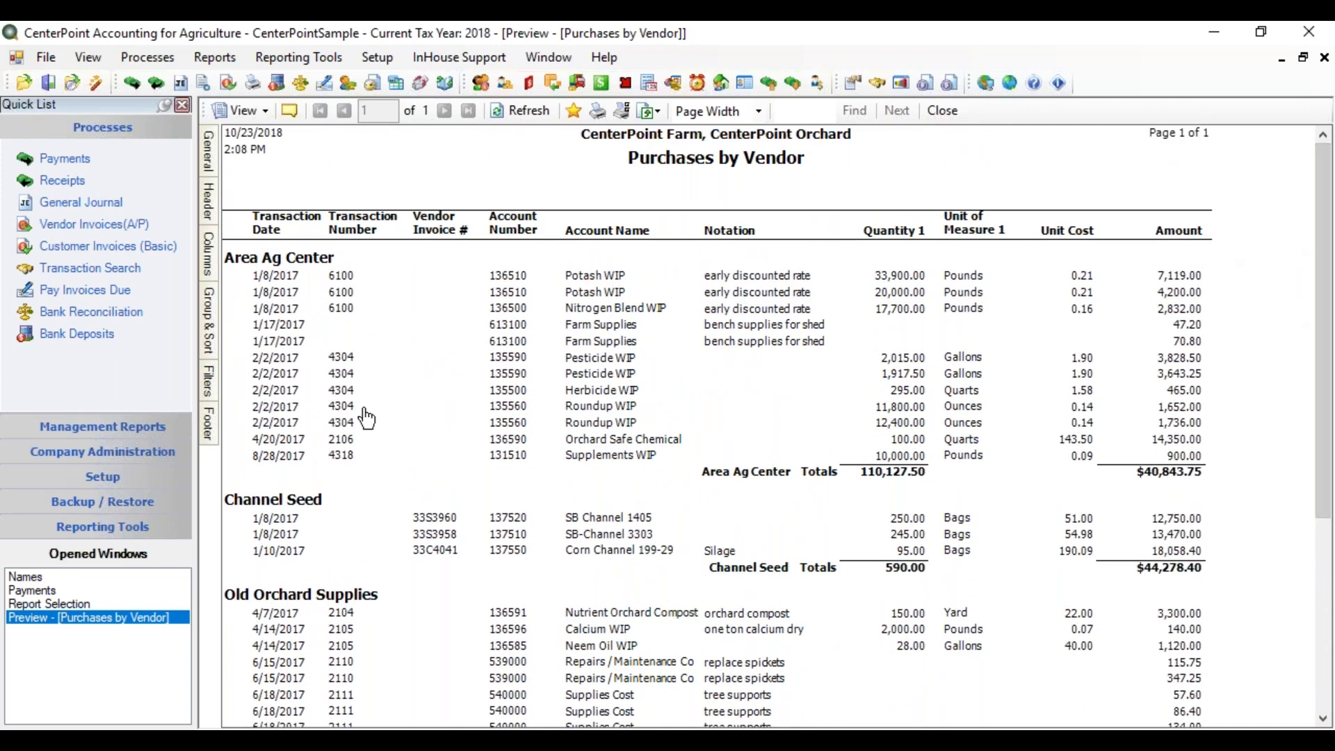